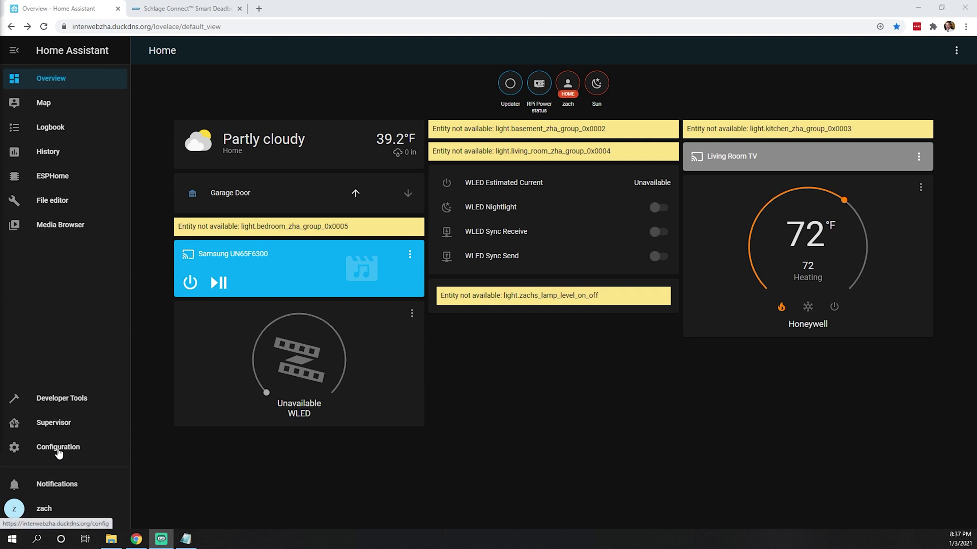
# - Open the host's Hardware list from the Supervisor System page's Host System menu
pyautogui.click(63, 432)
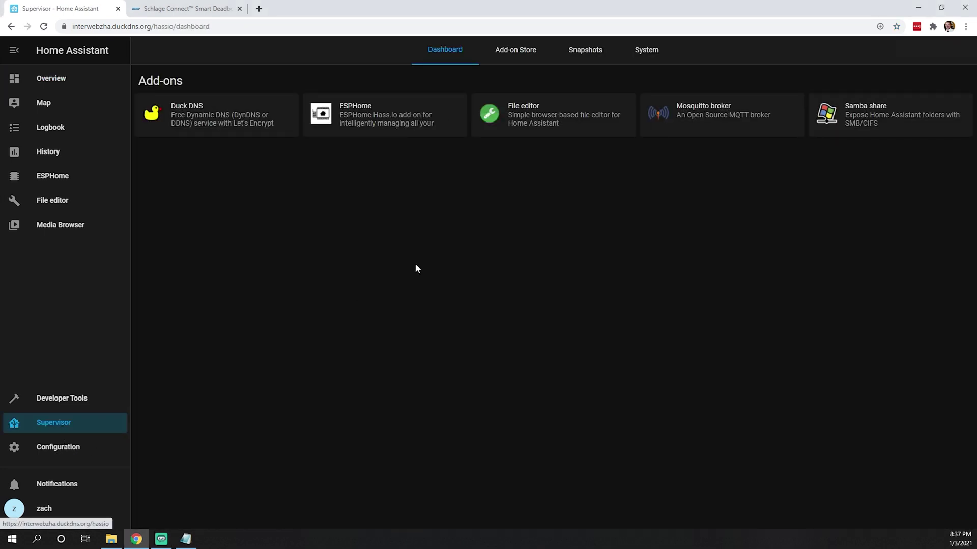
pyautogui.click(644, 59)
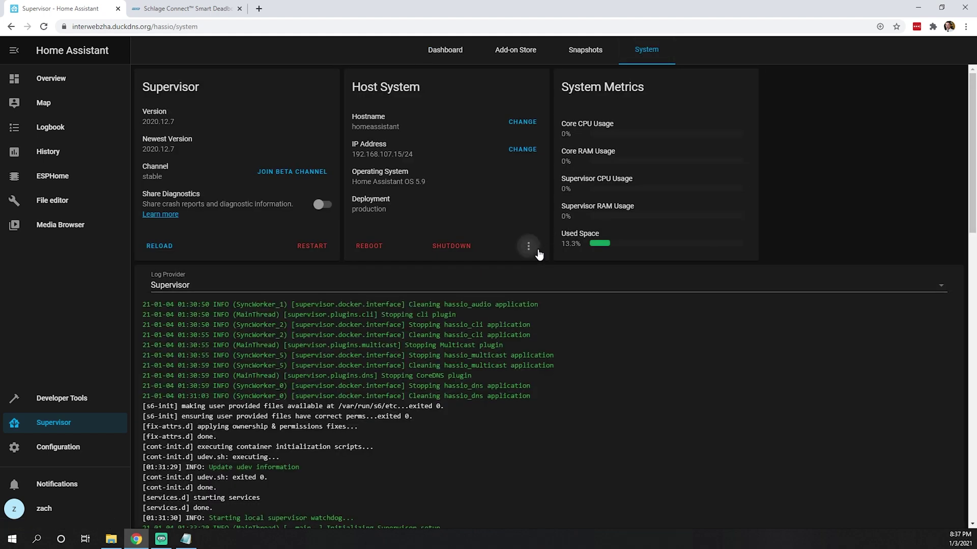
pyautogui.click(534, 249)
pyautogui.click(538, 277)
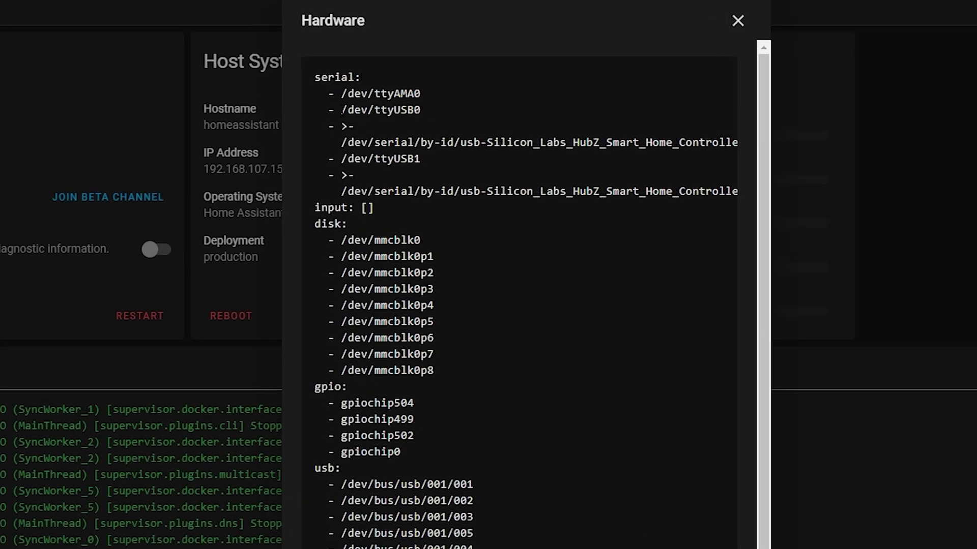
# - Select the /dev/ttyUSB0 path and the HubZ stick's /dev/serial/by-id device path
pyautogui.moveTo(437, 117); pyautogui.dragTo(498, 117)
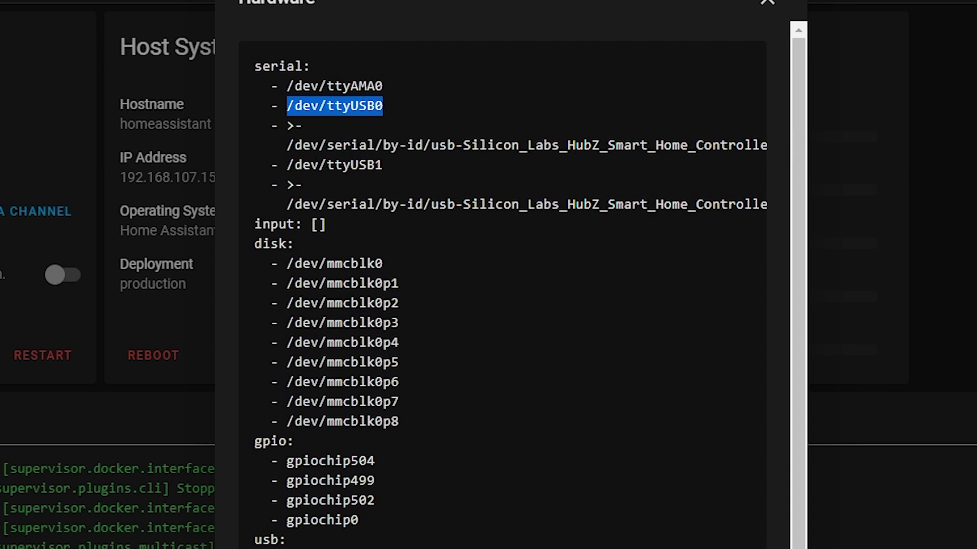
pyautogui.hscroll(3, 502, 296)
pyautogui.hscroll(-3, 501, 296)
pyautogui.moveTo(288, 145); pyautogui.dragTo(534, 146)
pyautogui.click(397, 523)
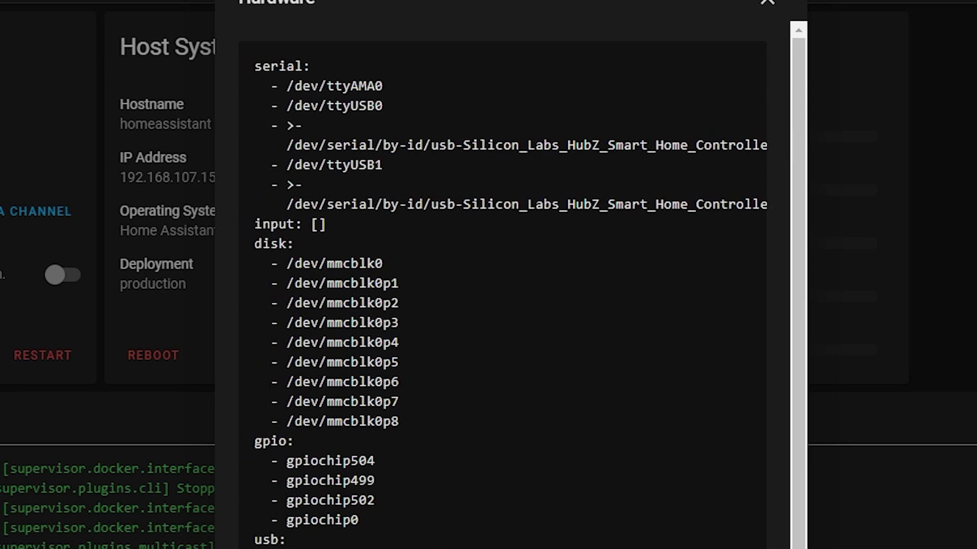
pyautogui.moveTo(283, 138); pyautogui.dragTo(409, 155)
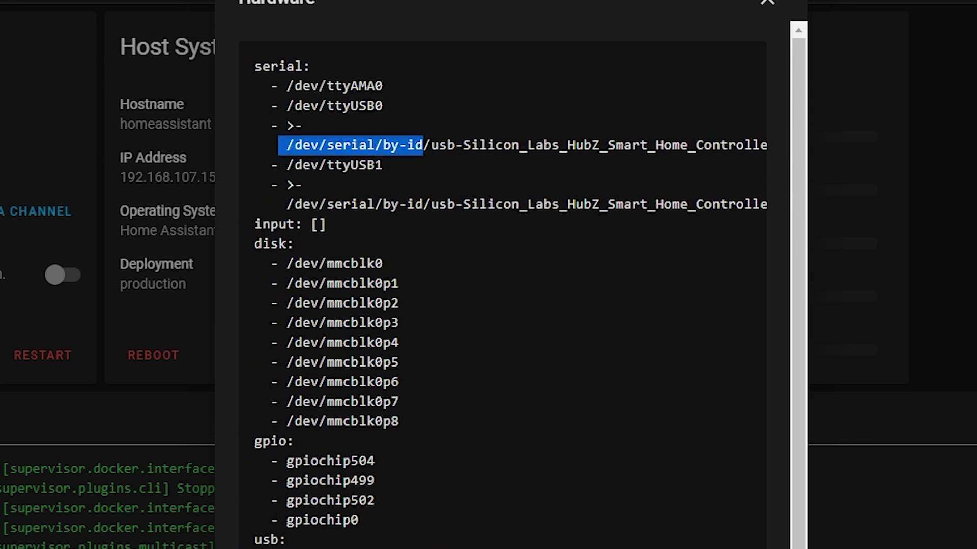
pyautogui.hscroll(4, 502, 173)
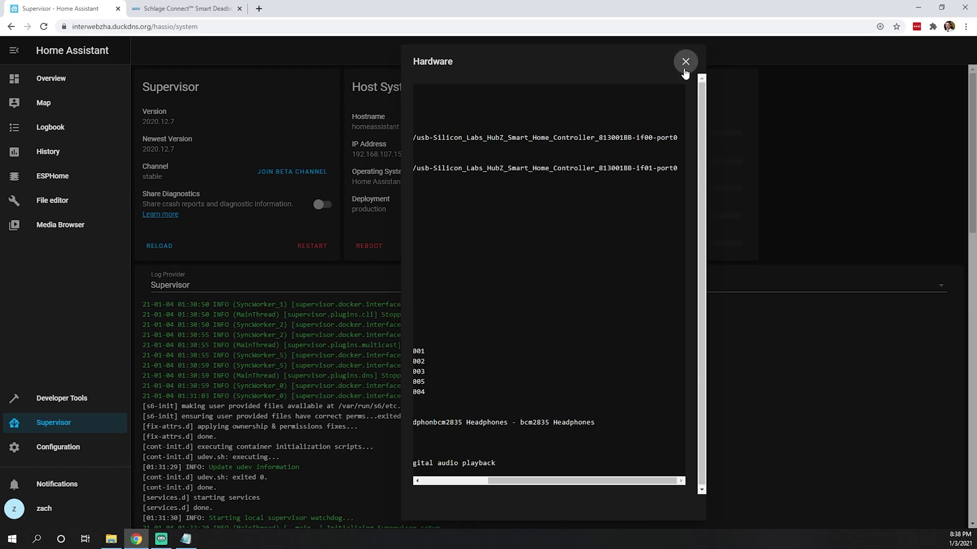
# - Close the hardware list and start adding the Z-Wave JS integration via a 'zw' search
pyautogui.click(767, 2)
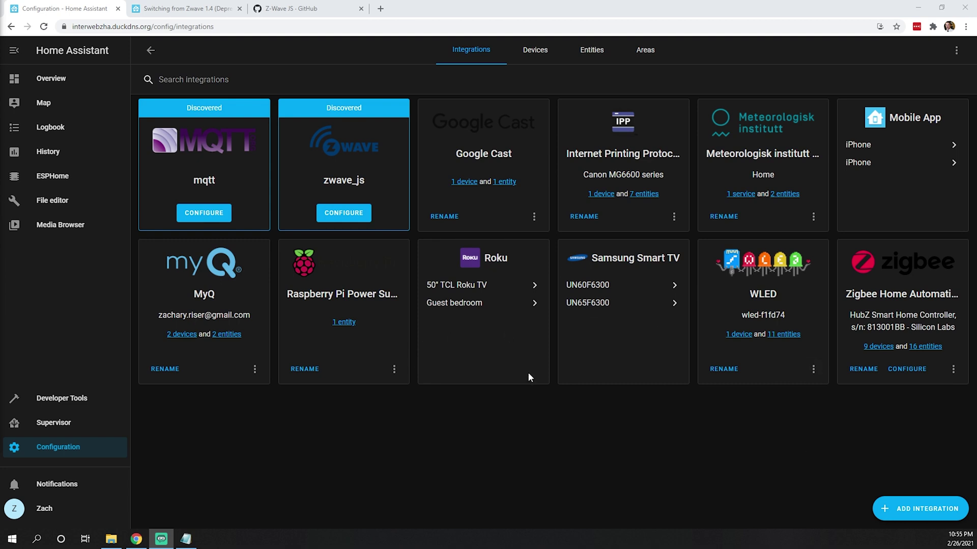
pyautogui.click(920, 511)
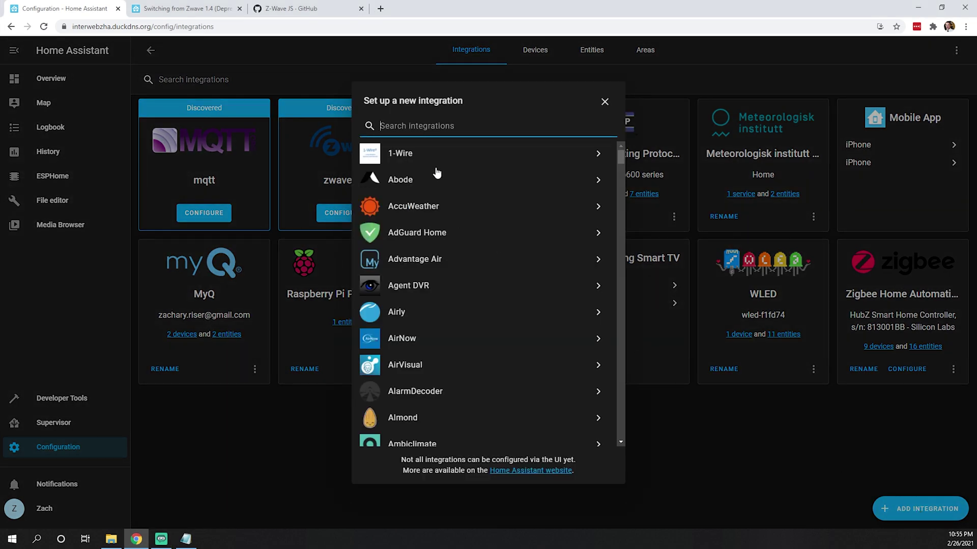
pyautogui.write('zw')
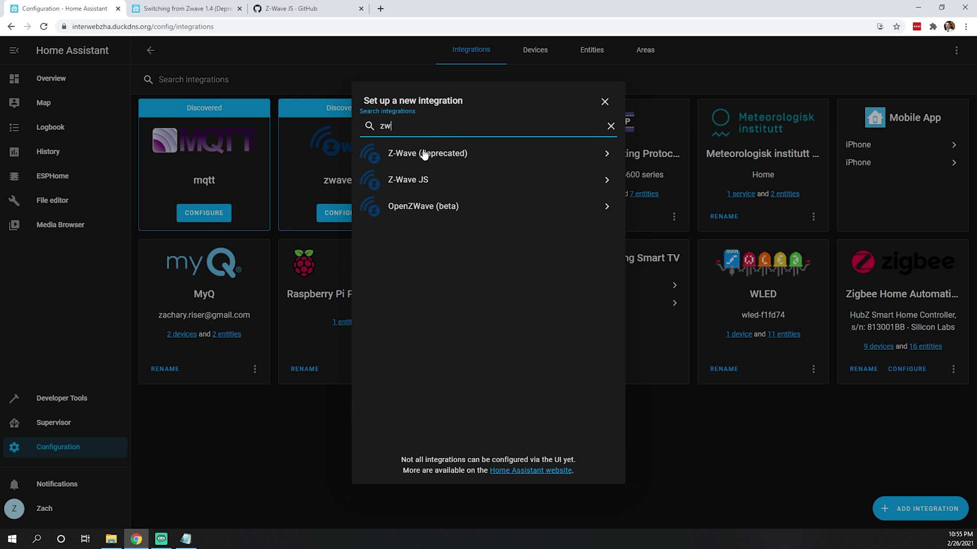
pyautogui.click(431, 183)
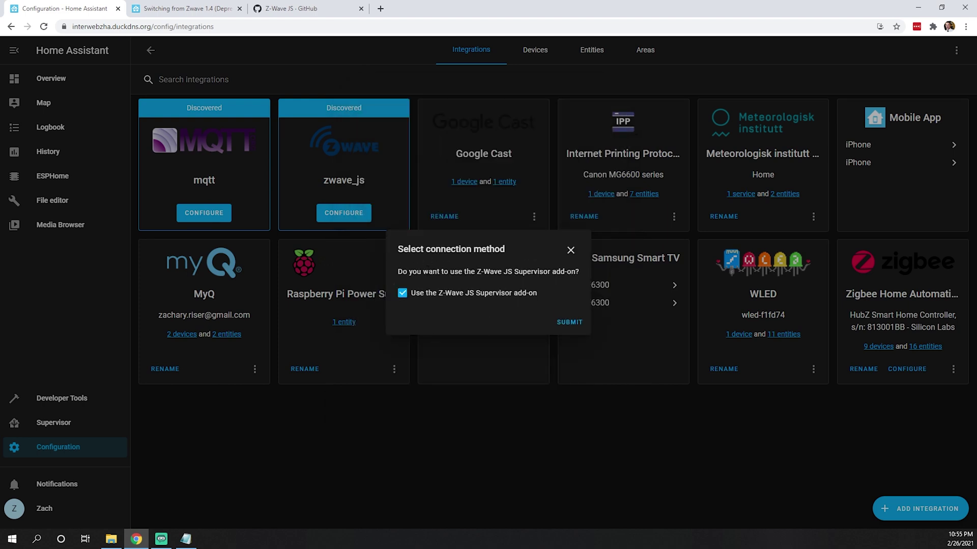
# - Connect through the Supervisor add-on and assign the QuickStick Combo to the Basement area
pyautogui.click(567, 324)
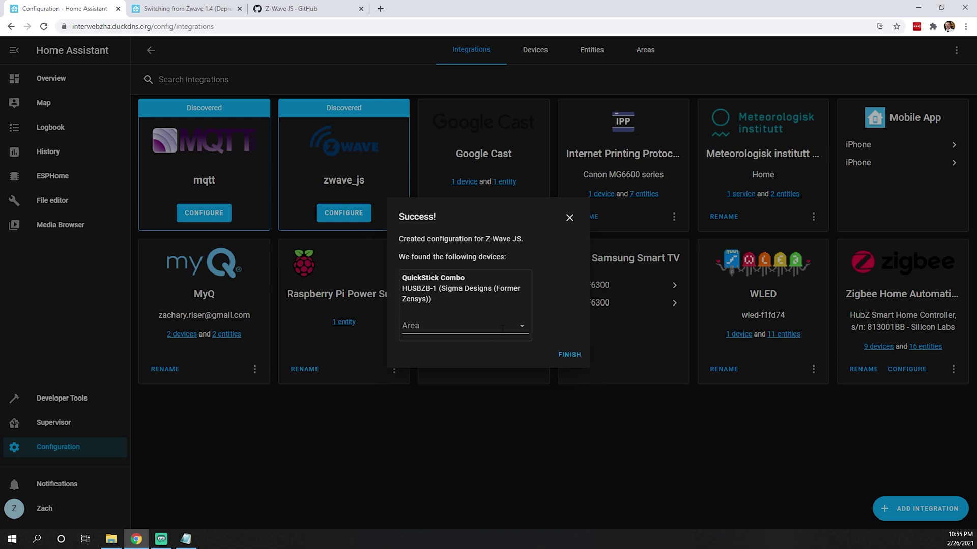
pyautogui.click(523, 330)
pyautogui.click(467, 355)
pyautogui.click(563, 356)
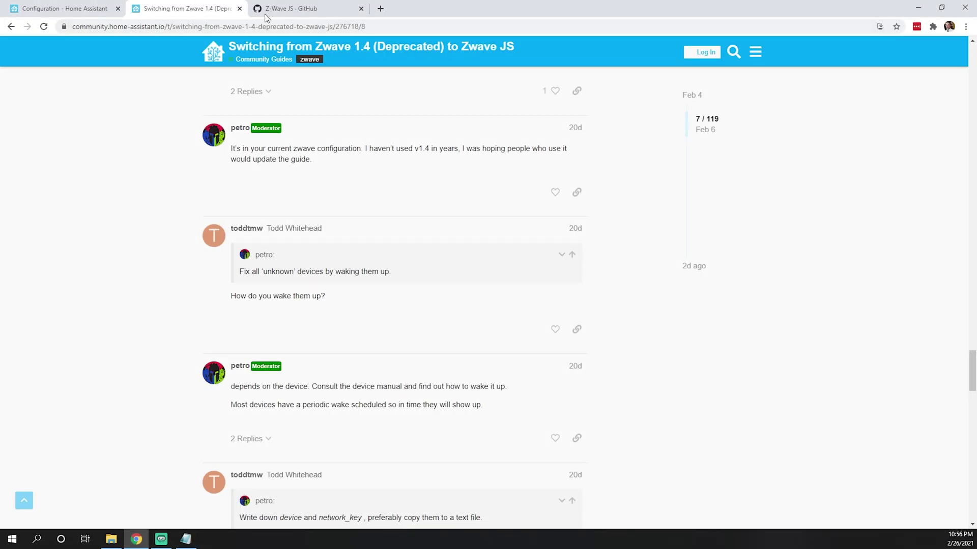
# - Go back from the forum thread to the Z-Wave JS documentation and scroll through it
pyautogui.hotkey('alt', 'Left')
pyautogui.scroll(-10, 356, 173)
pyautogui.scroll(-20, 383, 201)
pyautogui.scroll(-9, 383, 207)
pyautogui.scroll(14, 305, 193)
pyautogui.click(80, 8)
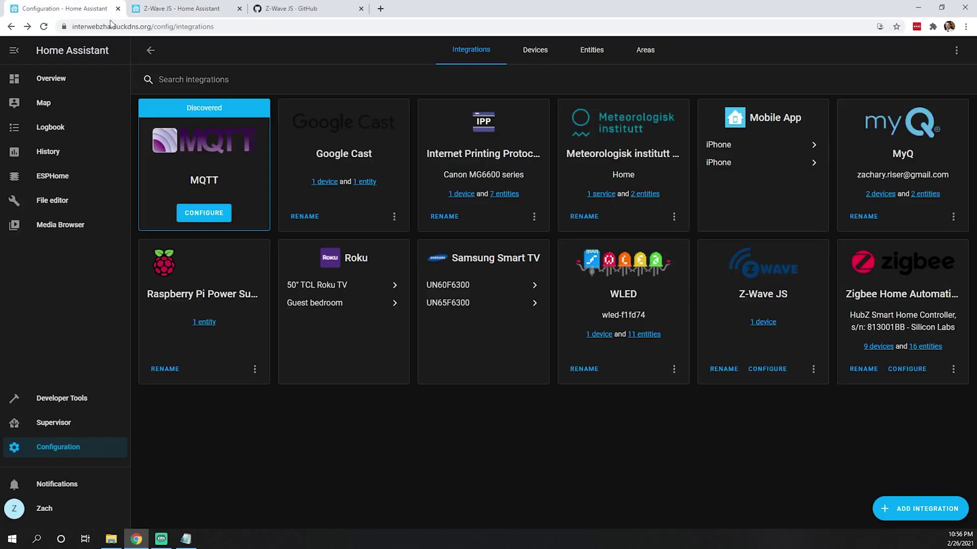
pyautogui.click(767, 370)
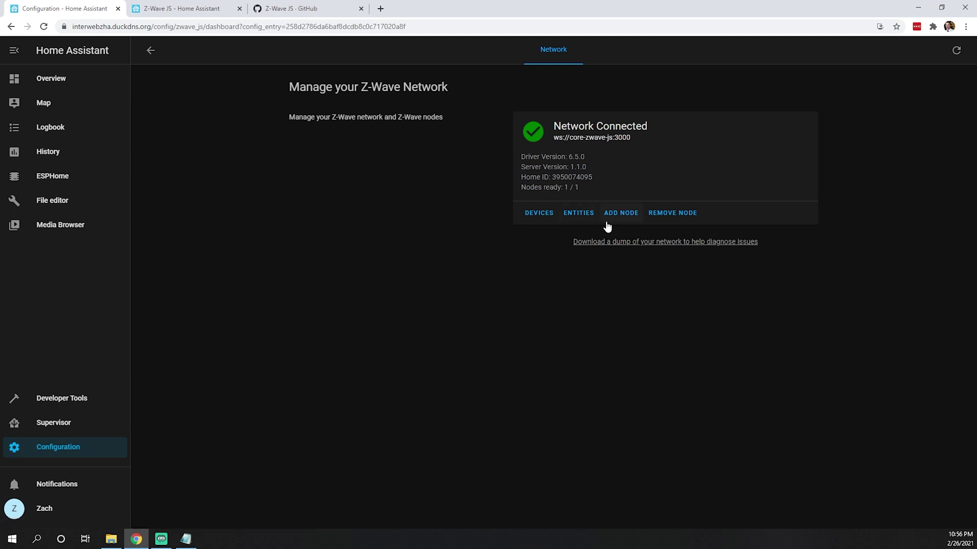
pyautogui.click(56, 201)
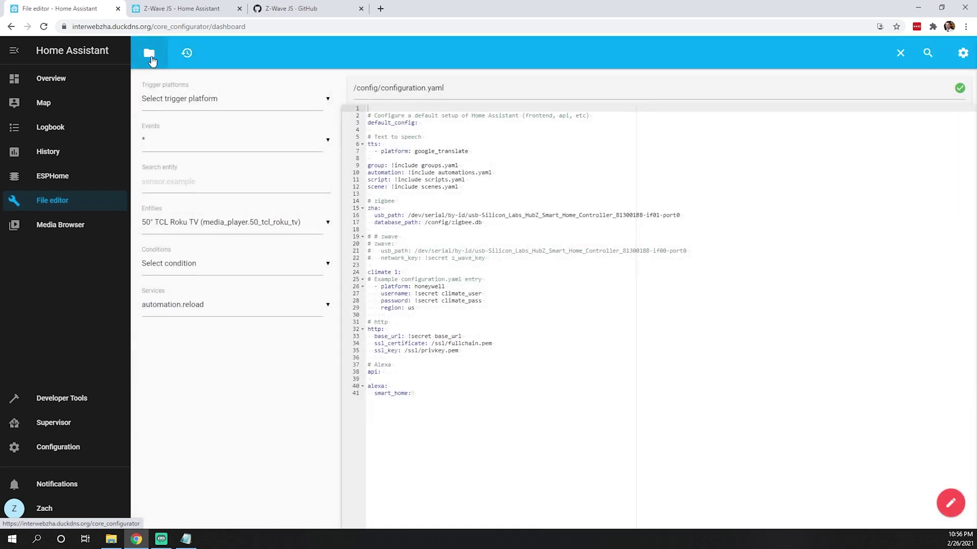
pyautogui.click(149, 53)
pyautogui.scroll(-3, 225, 214)
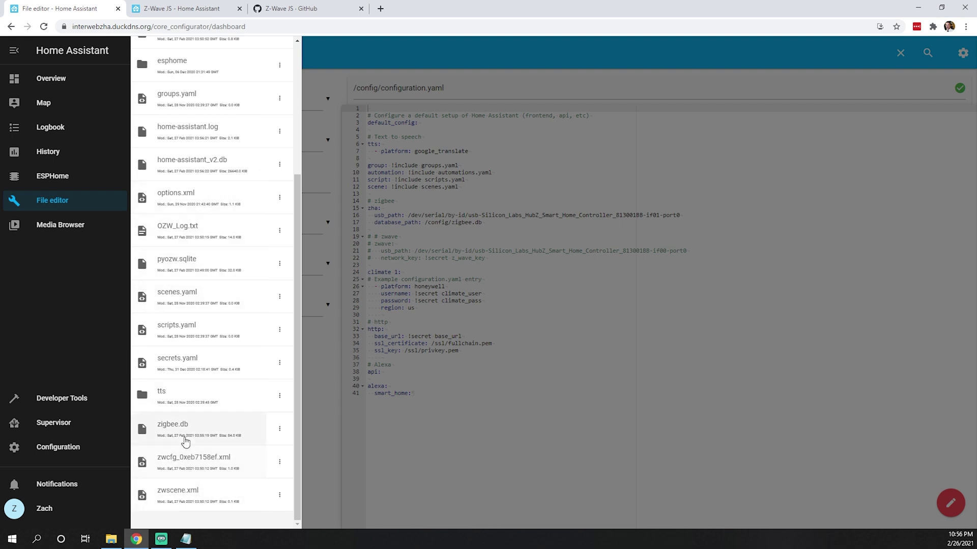
pyautogui.click(74, 86)
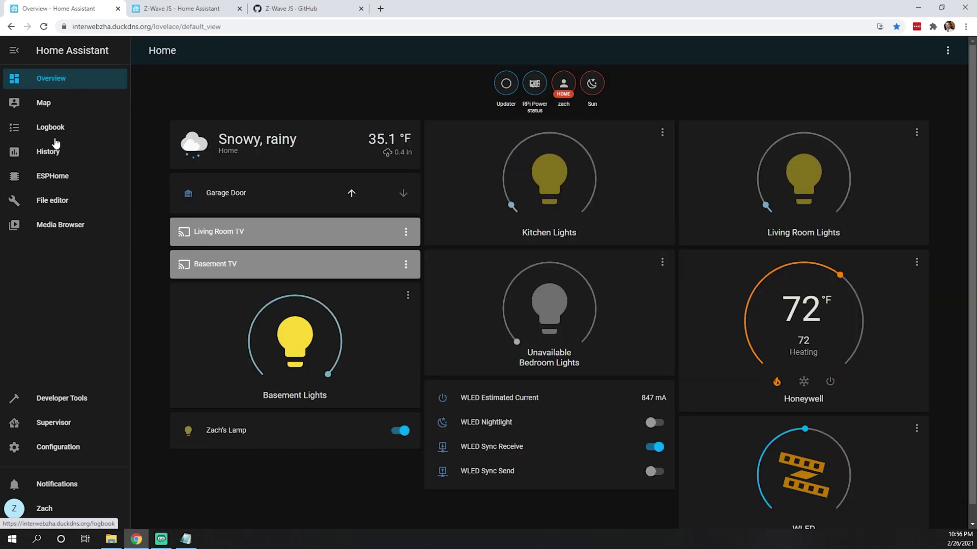
pyautogui.click(69, 431)
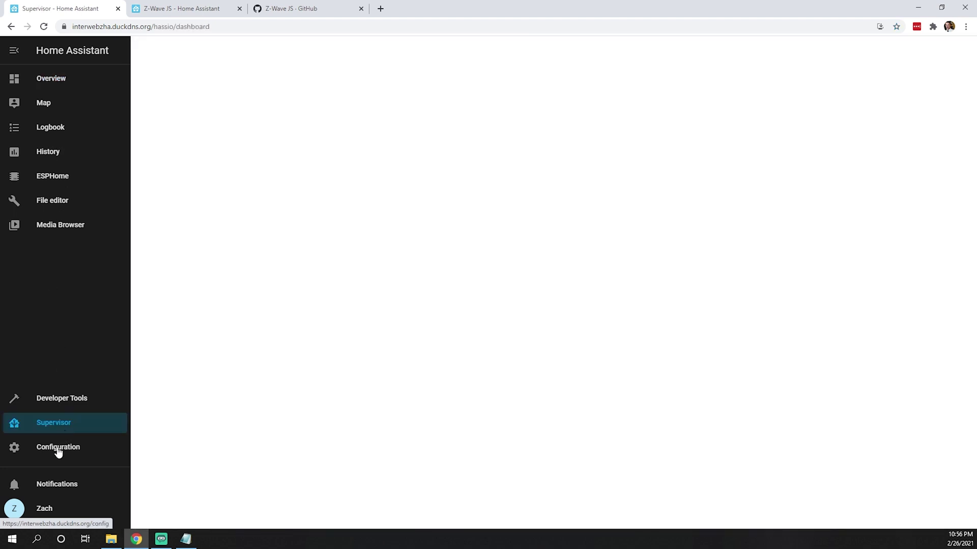
pyautogui.click(60, 447)
# - Open the Z-Wave JS devices from Integrations and view the newly added Node 10
pyautogui.click(593, 138)
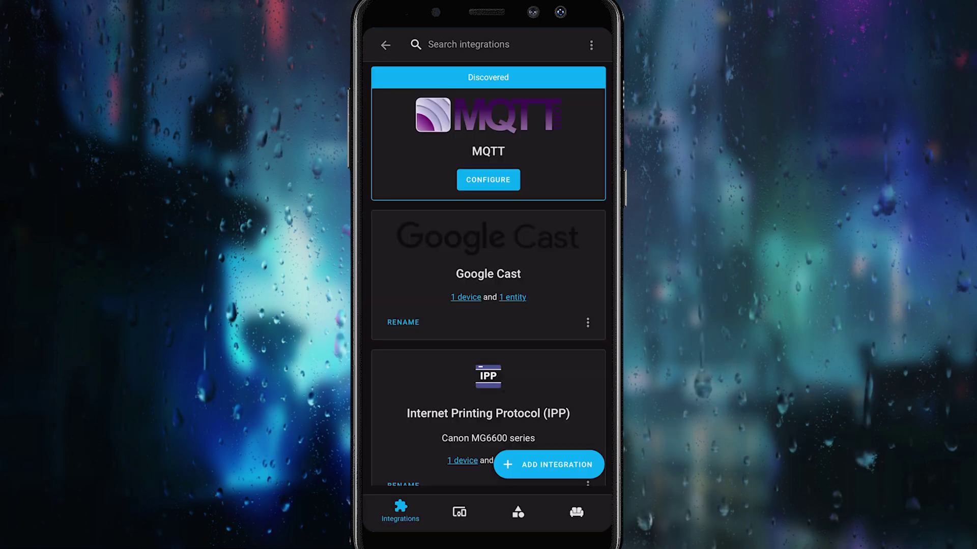
pyautogui.scroll(-15, 488, 275)
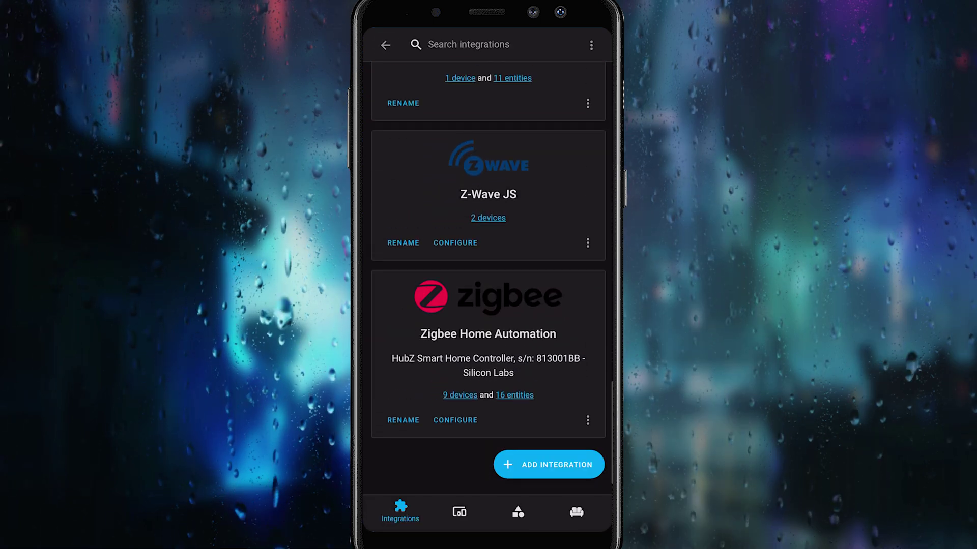
pyautogui.click(488, 218)
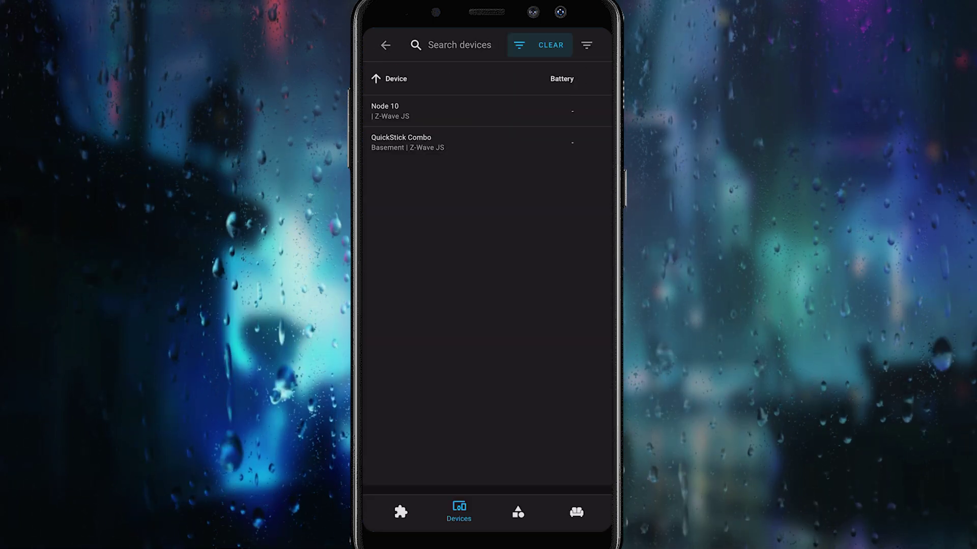
pyautogui.click(385, 111)
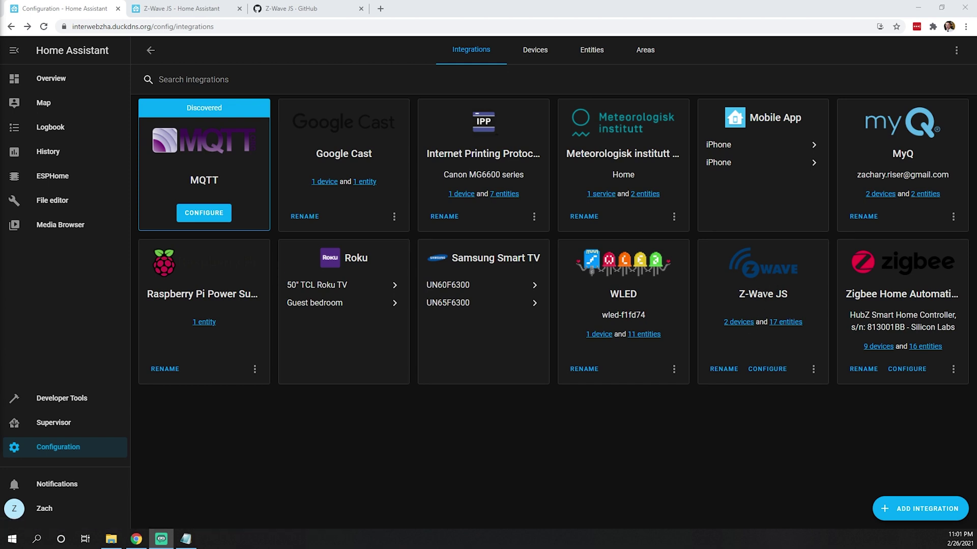
# - Open the Touchscreen Deadbolt page from the Z-Wave JS card's '2 devices' list
pyautogui.click(745, 323)
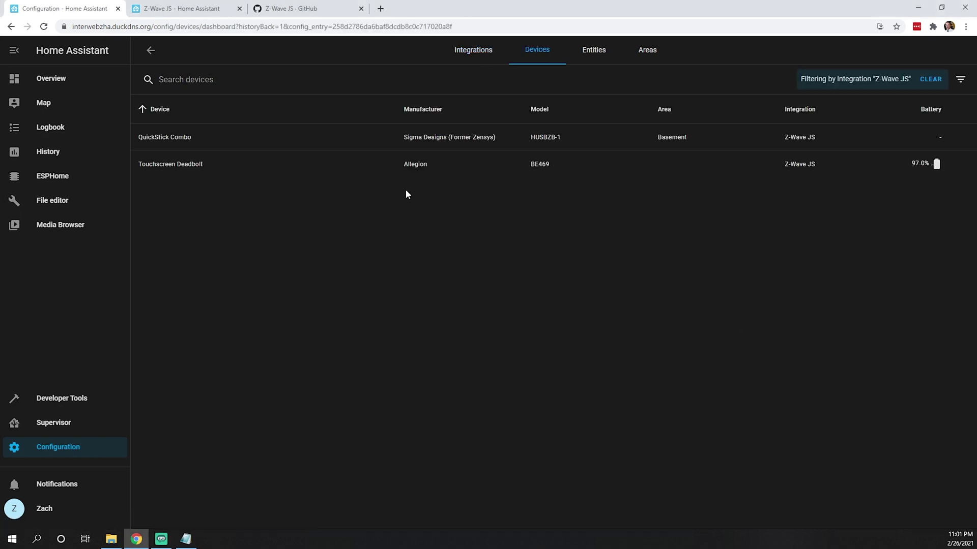
pyautogui.click(220, 165)
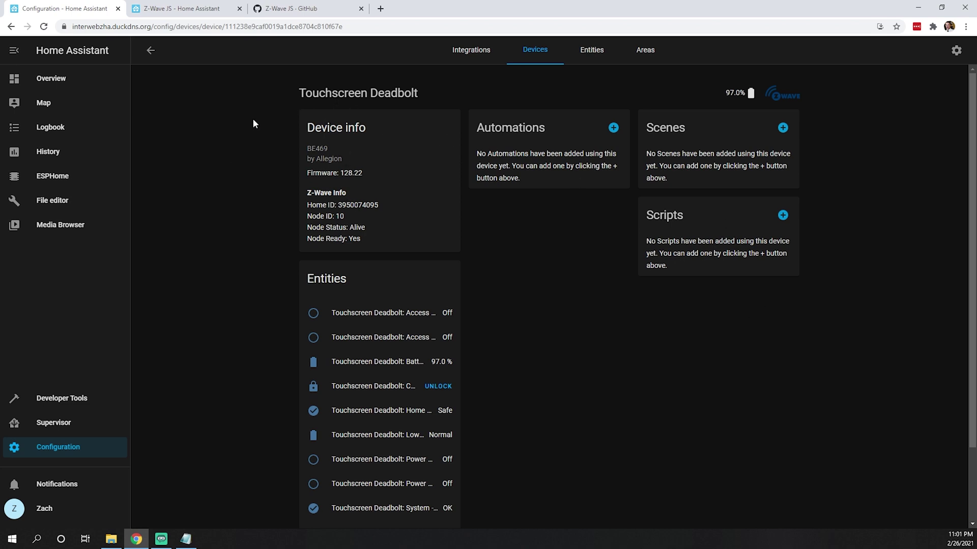
# - Reopen the Touchscreen Deadbolt page and expand its '+7 disabled entities'
pyautogui.click(151, 51)
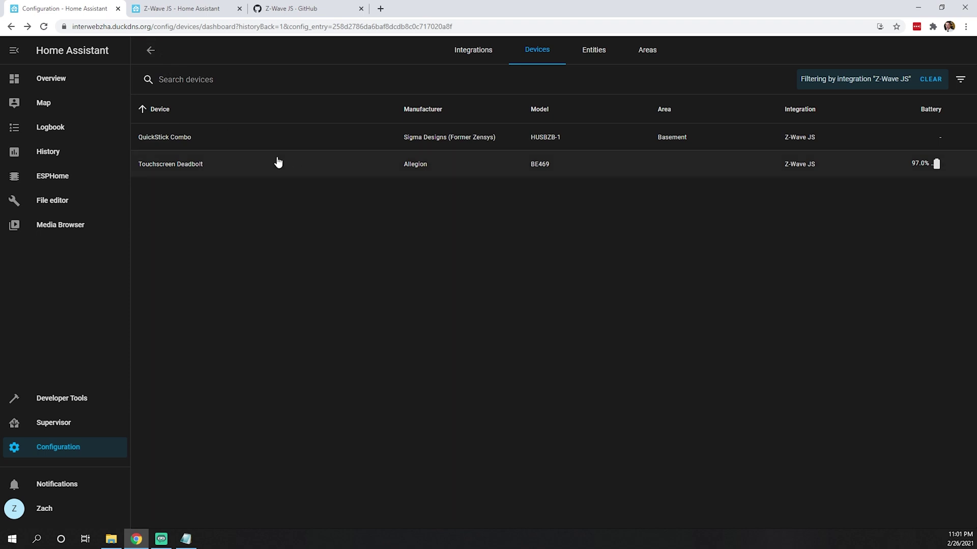
pyautogui.click(218, 170)
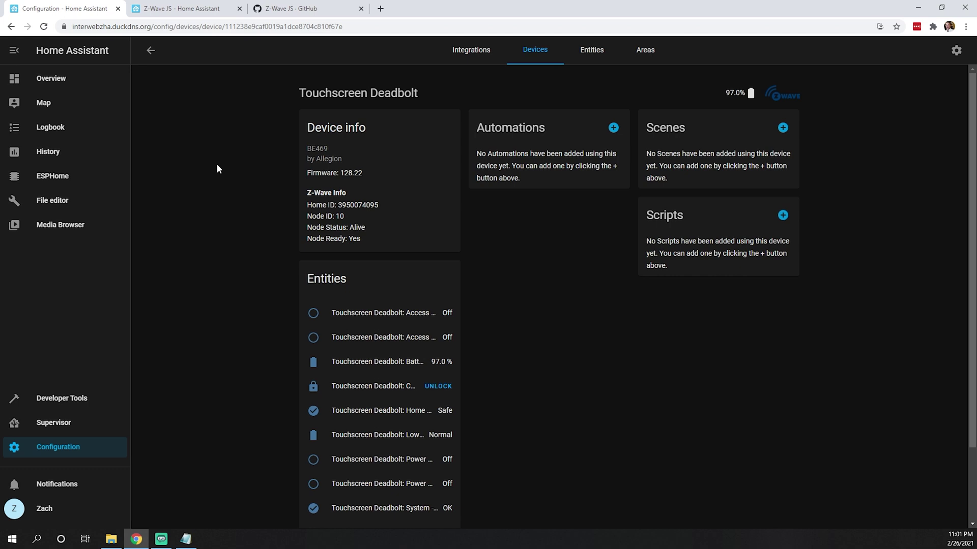
pyautogui.scroll(-3, 502, 244)
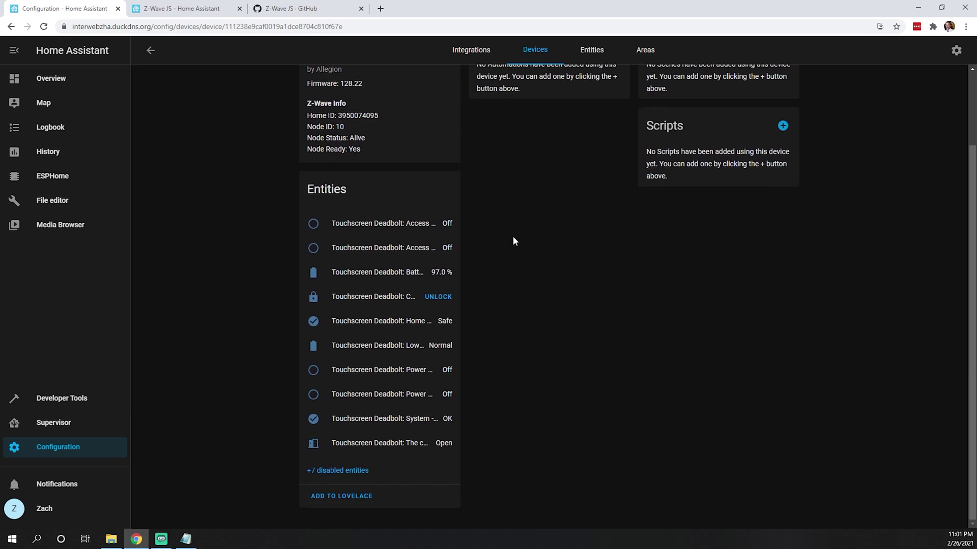
pyautogui.click(344, 464)
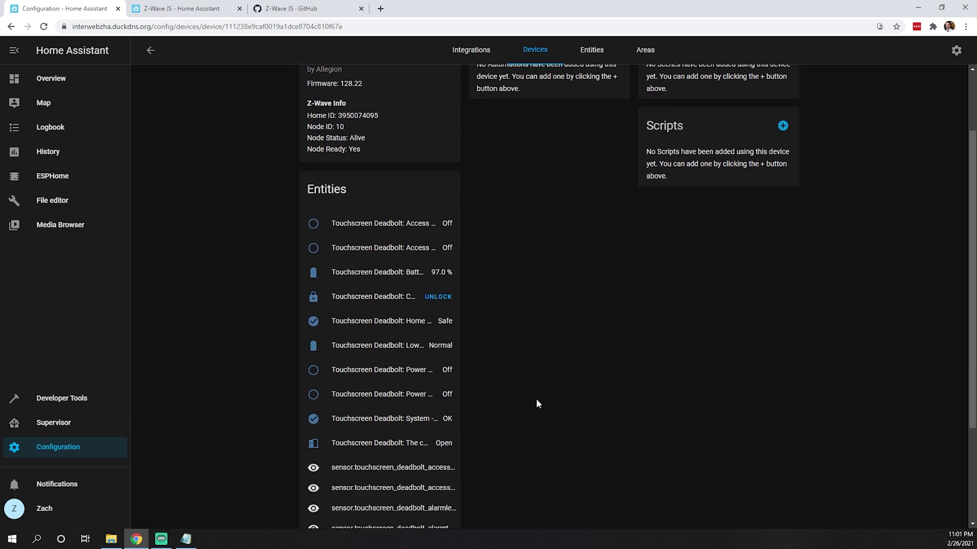
pyautogui.scroll(-3, 536, 398)
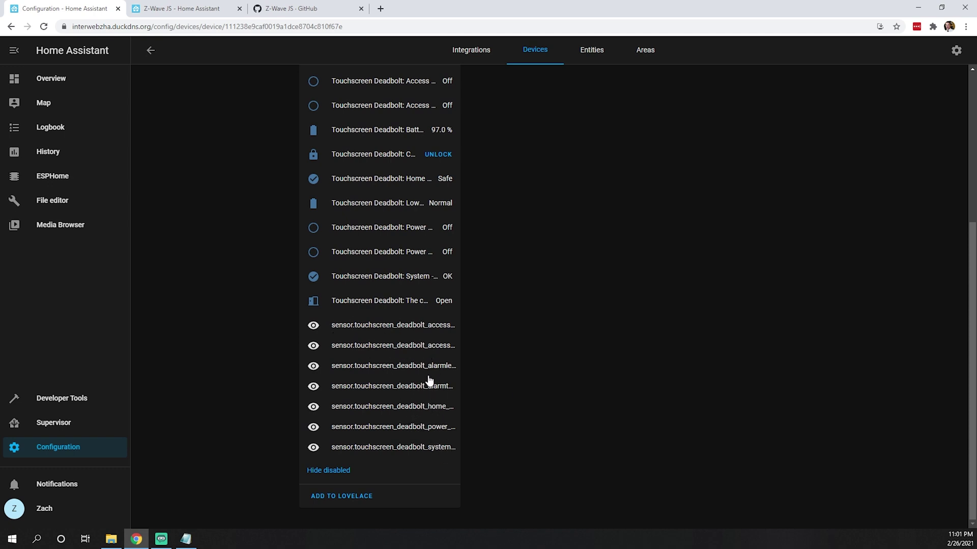
pyautogui.scroll(2, 509, 343)
pyautogui.scroll(-2, 470, 424)
pyautogui.scroll(2, 415, 392)
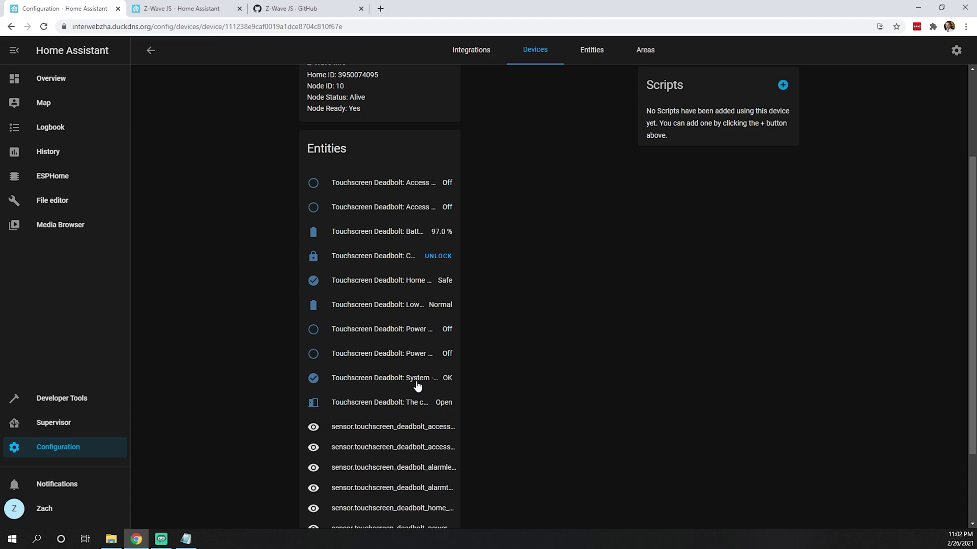
pyautogui.click(178, 9)
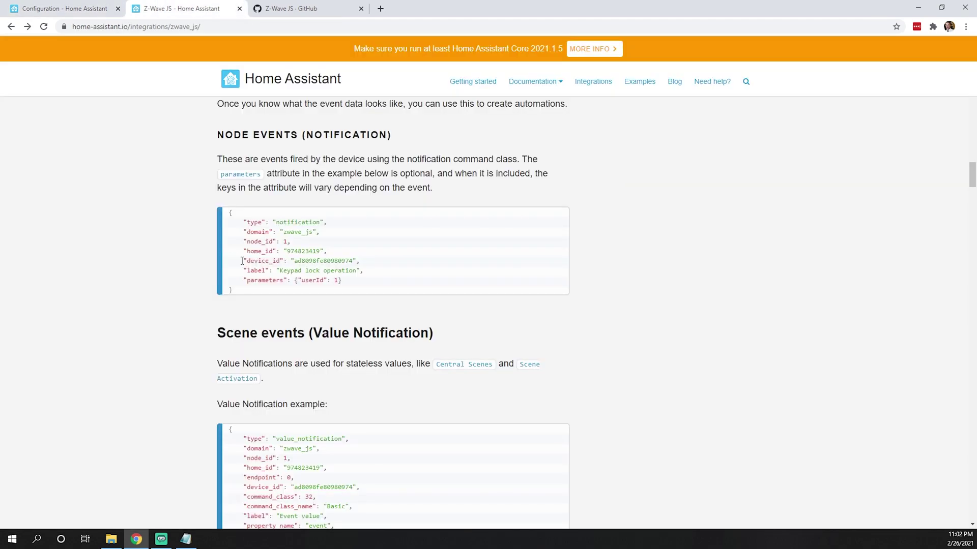
pyautogui.scroll(-1, 266, 265)
pyautogui.scroll(-3, 266, 265)
pyautogui.scroll(7, 270, 272)
pyautogui.click(86, 8)
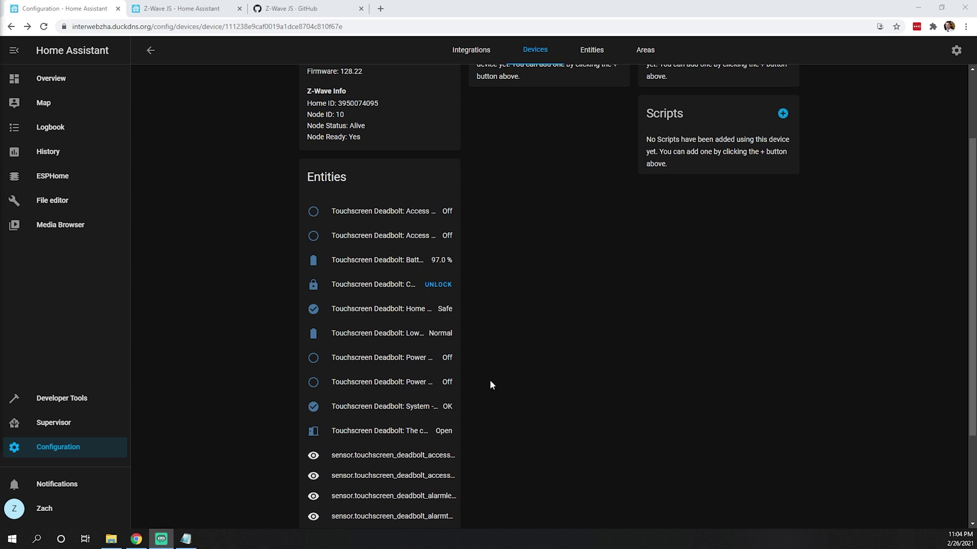
# - Inspect the disabled Access Control keypad state sensor's settings, then close them
pyautogui.scroll(-2, 491, 385)
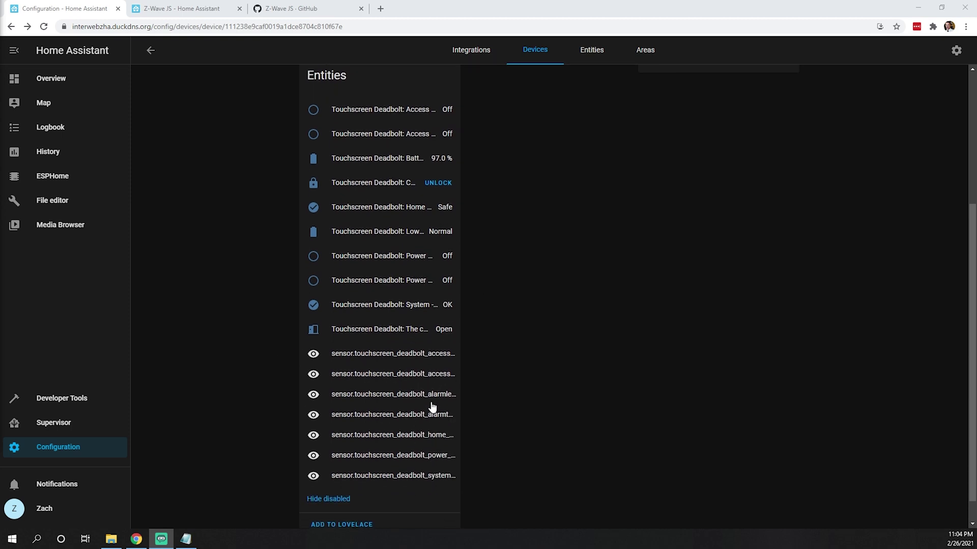
pyautogui.click(389, 353)
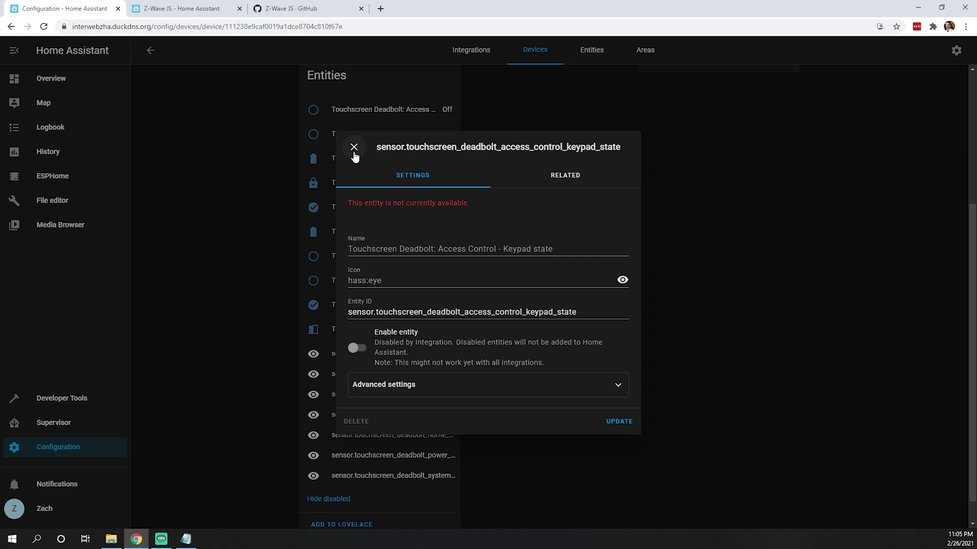
pyautogui.click(354, 148)
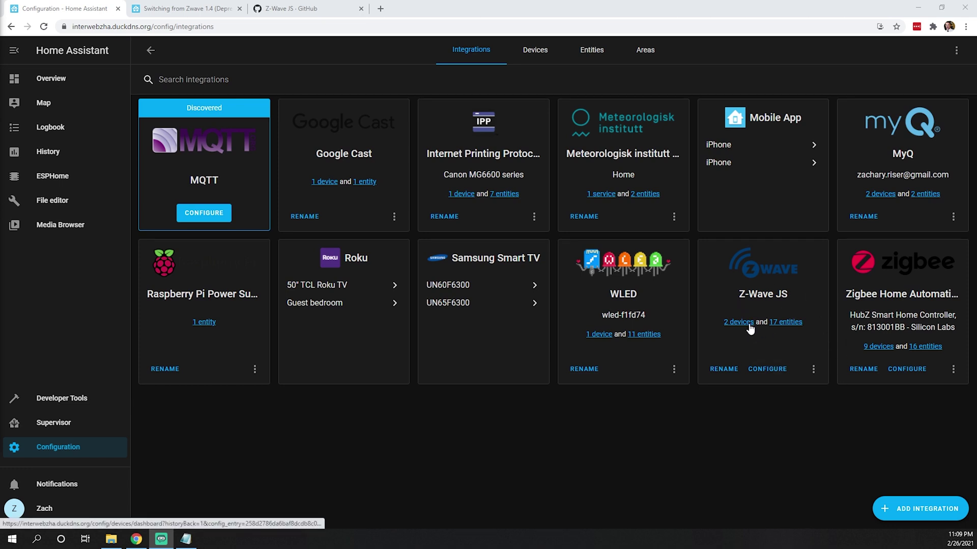
# - Show the Documentation tab of the Z-Wave JS add-on under Supervisor
pyautogui.click(54, 429)
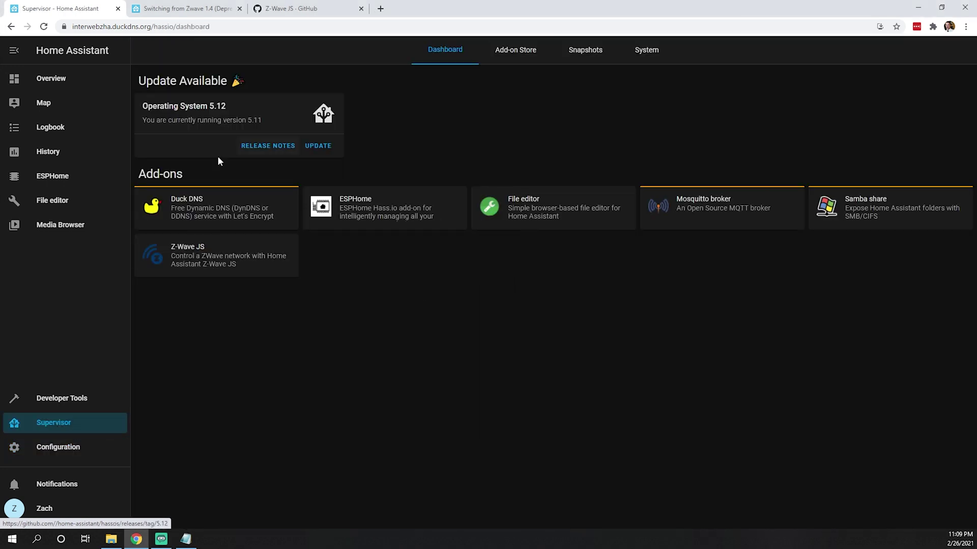
pyautogui.click(205, 260)
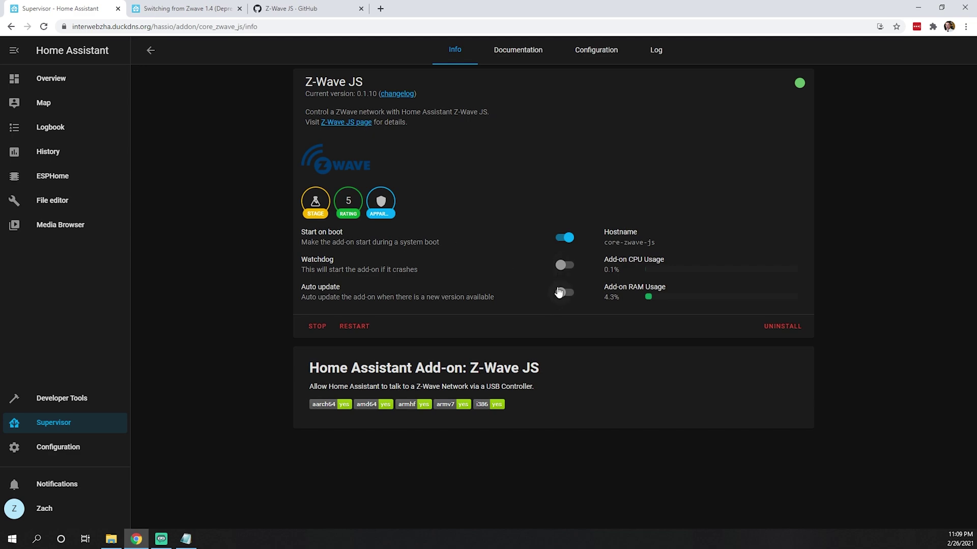
pyautogui.click(524, 53)
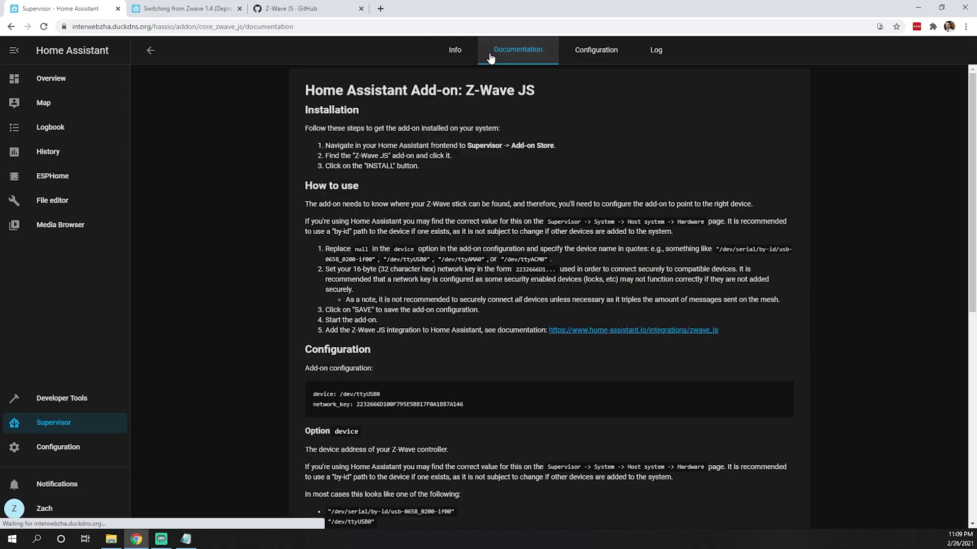
pyautogui.scroll(-5, 430, 240)
pyautogui.scroll(5, 430, 240)
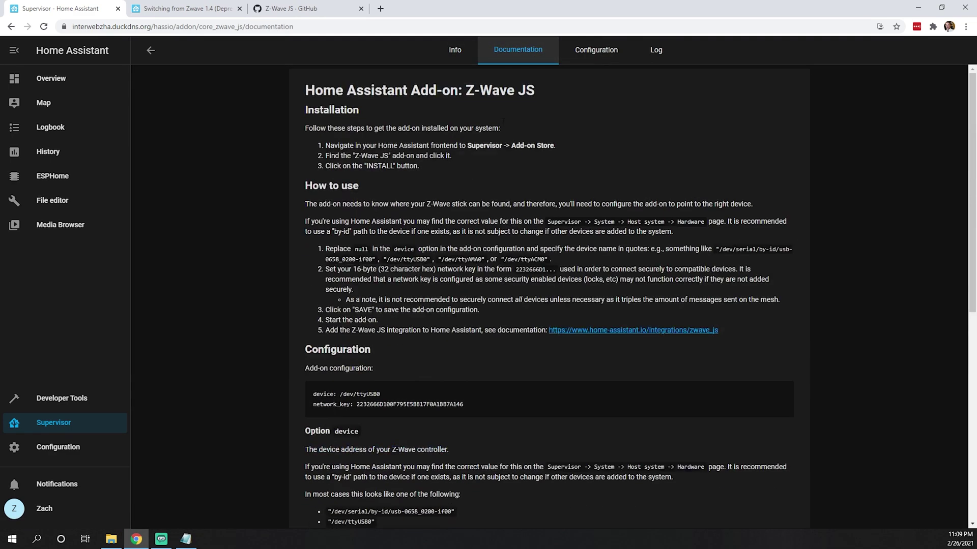
# - Review the add-on's Configuration, select the network_key value, and switch to the Log
pyautogui.click(600, 56)
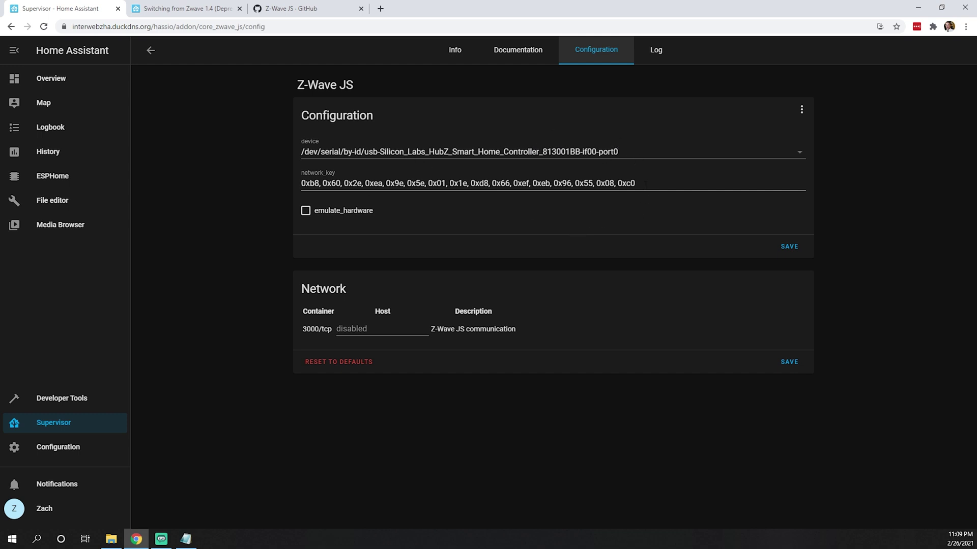
pyautogui.moveTo(637, 184); pyautogui.dragTo(301, 184)
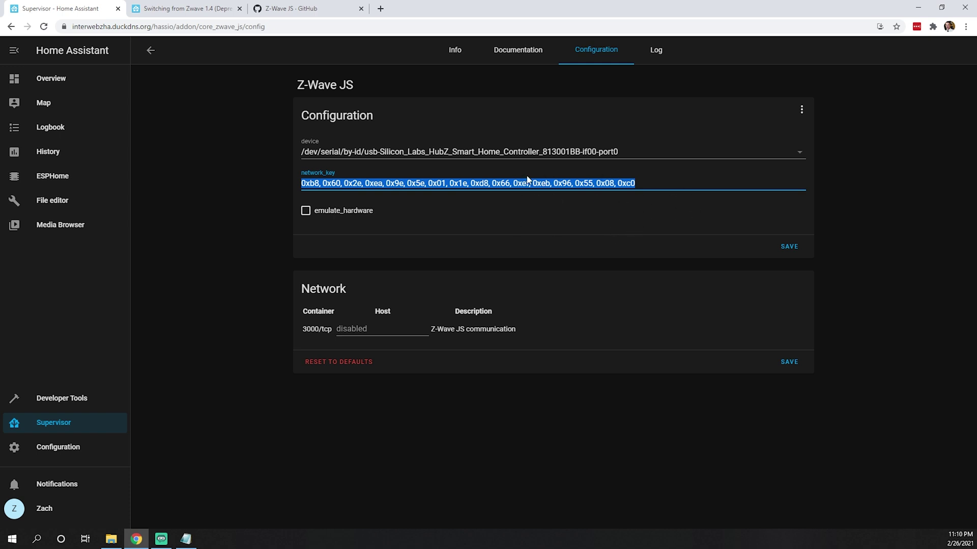
pyautogui.click(663, 53)
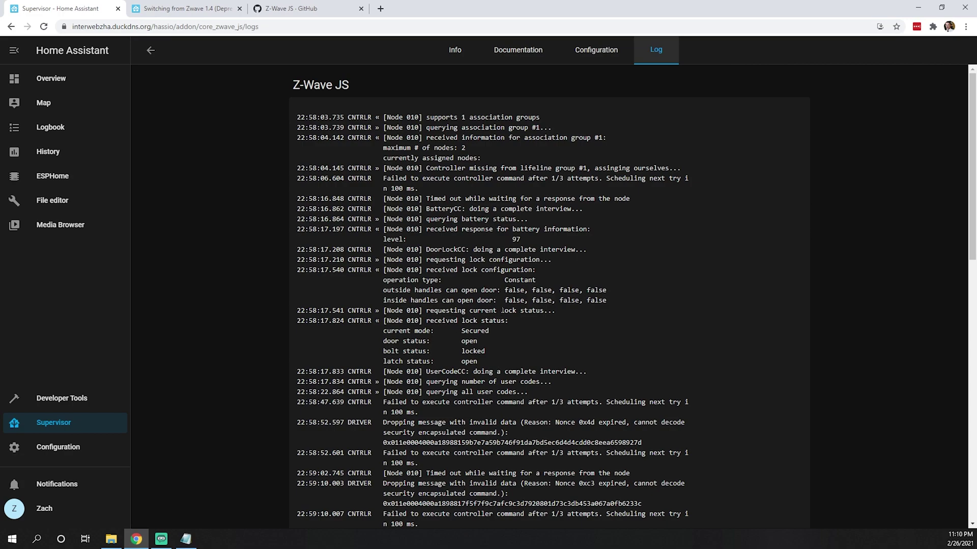
# - Read the lock's node interview log, highlight the failed command and battery lines, then return to Configuration
pyautogui.scroll(-15, 549, 295)
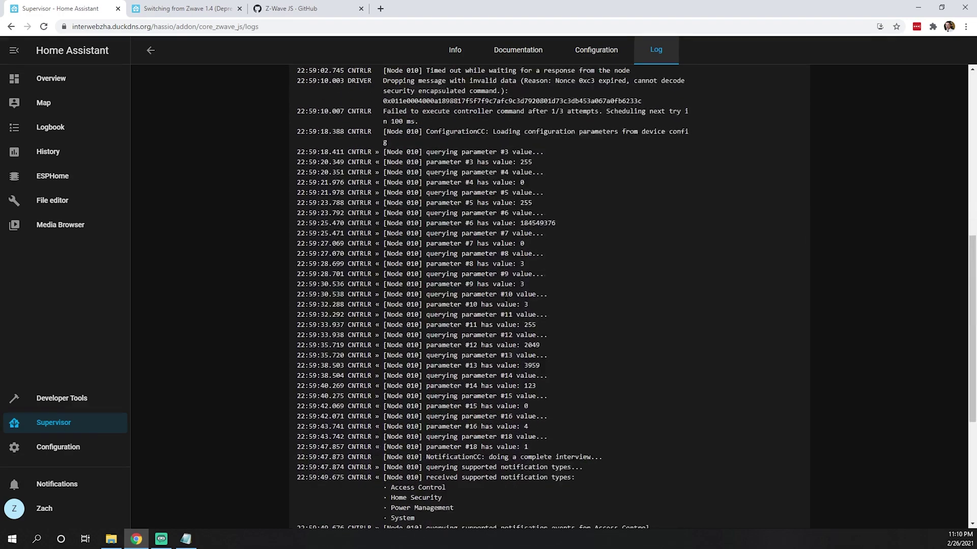
pyautogui.scroll(5, 549, 295)
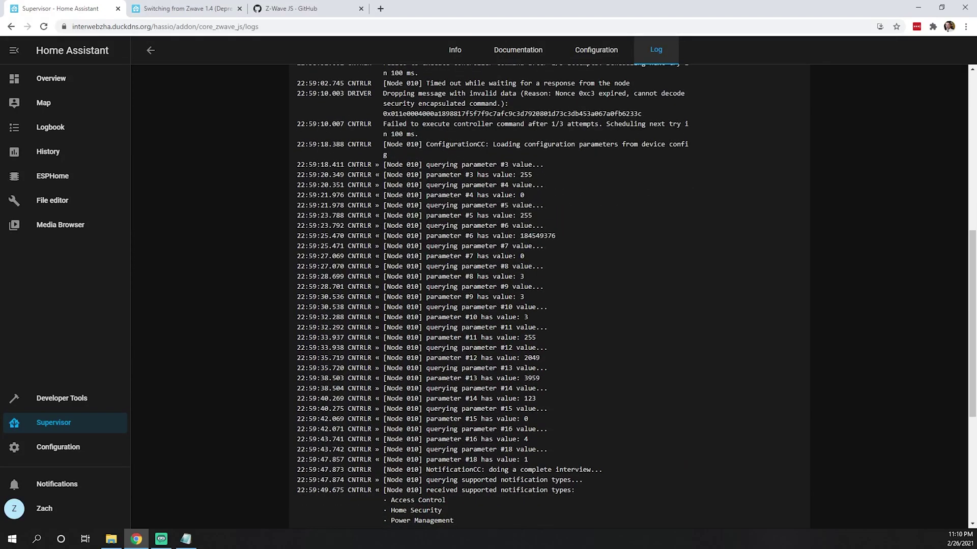
pyautogui.scroll(-5, 512, 448)
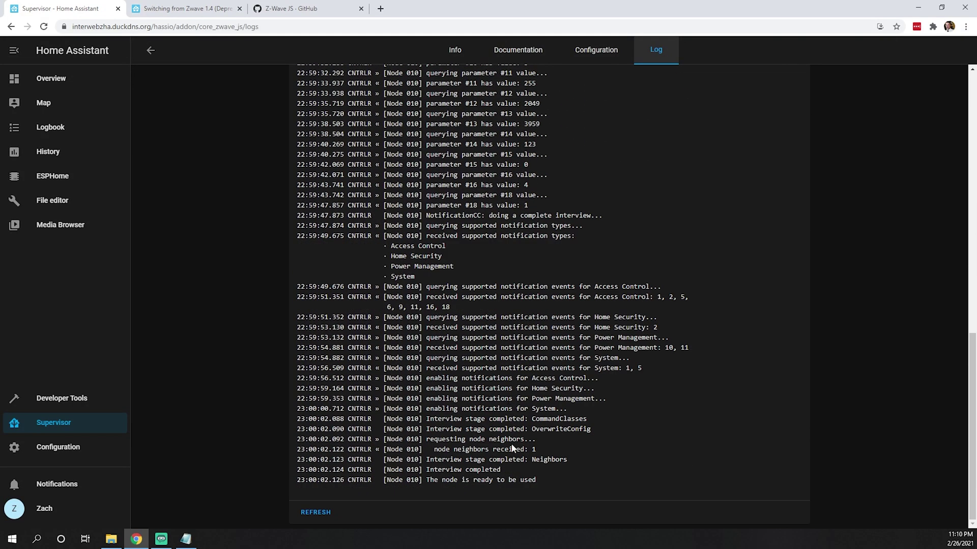
pyautogui.scroll(2, 628, 406)
pyautogui.scroll(-2, 618, 401)
pyautogui.scroll(15, 645, 459)
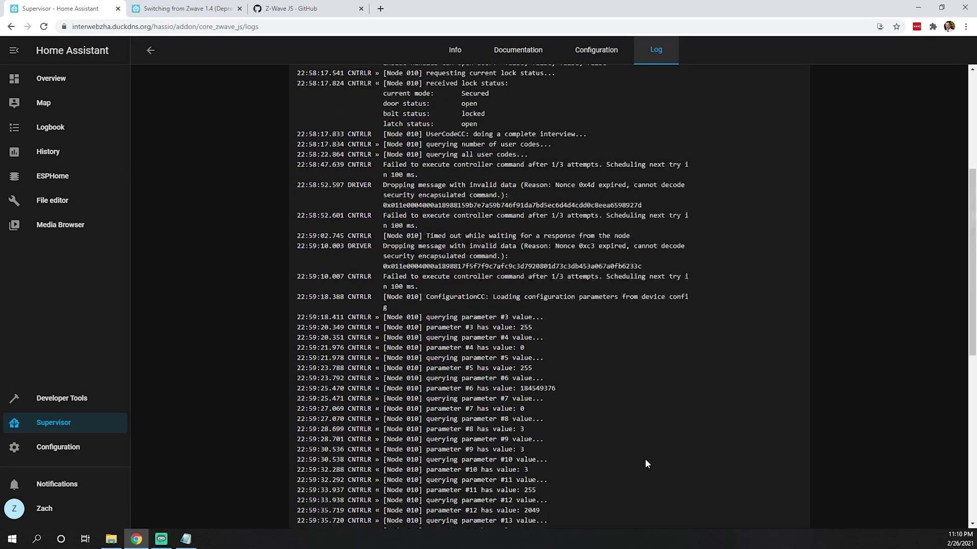
pyautogui.scroll(1, 446, 459)
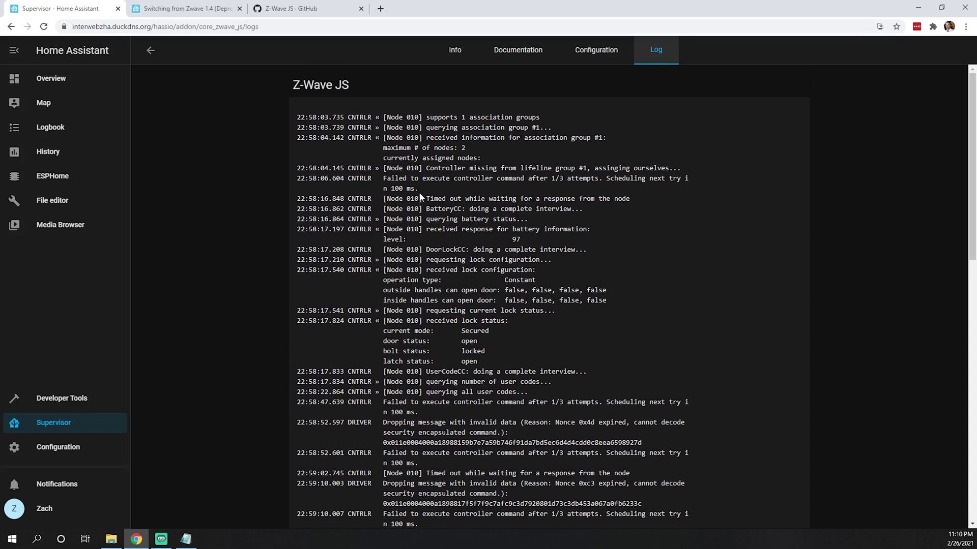
pyautogui.moveTo(398, 178); pyautogui.dragTo(558, 178)
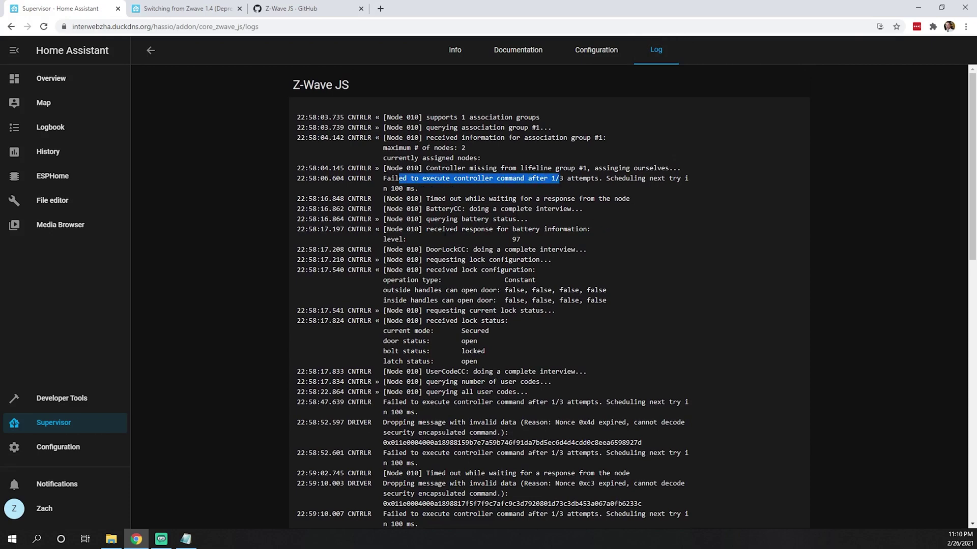
pyautogui.moveTo(470, 208); pyautogui.dragTo(531, 218)
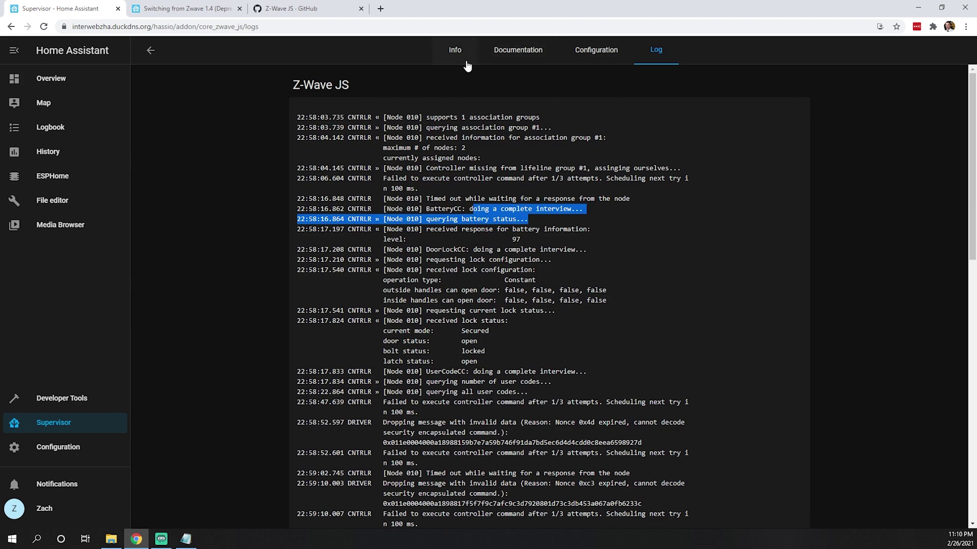
pyautogui.click(585, 59)
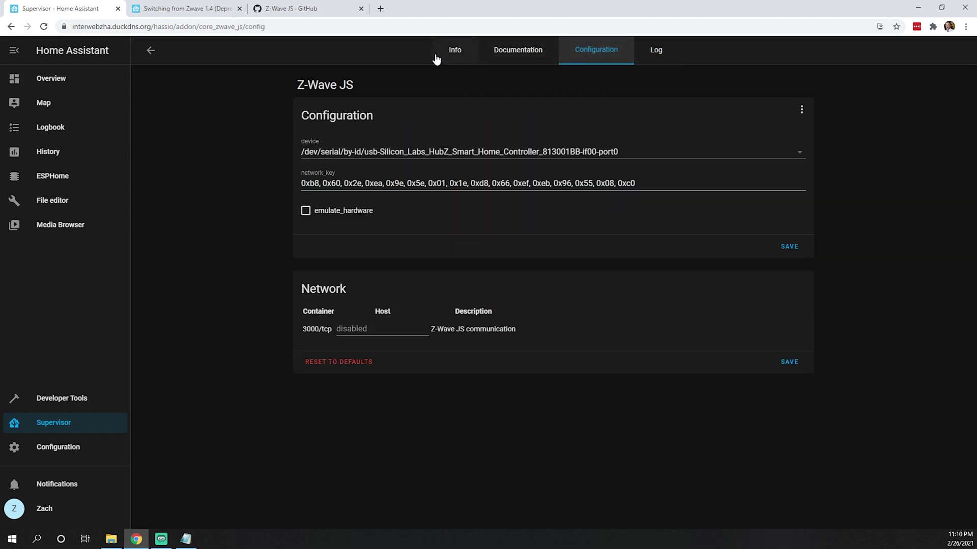
# - Switch to the add-on's Info page to head back to the Integrations list, which shows only Z-Wave
pyautogui.click(457, 57)
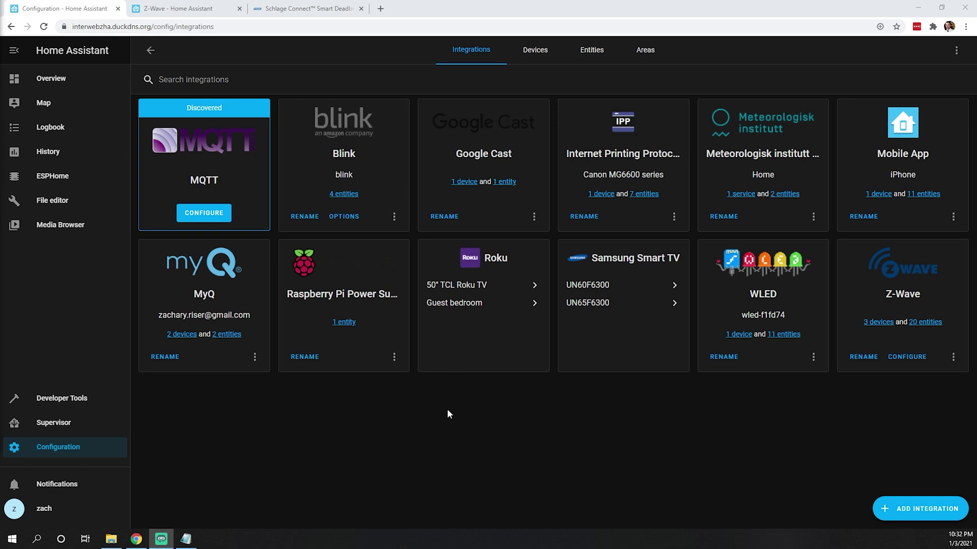
# - Add the Zigbee Home Automation integration using the HubZ controller's /dev/ttyUSB1 serial port
pyautogui.click(914, 512)
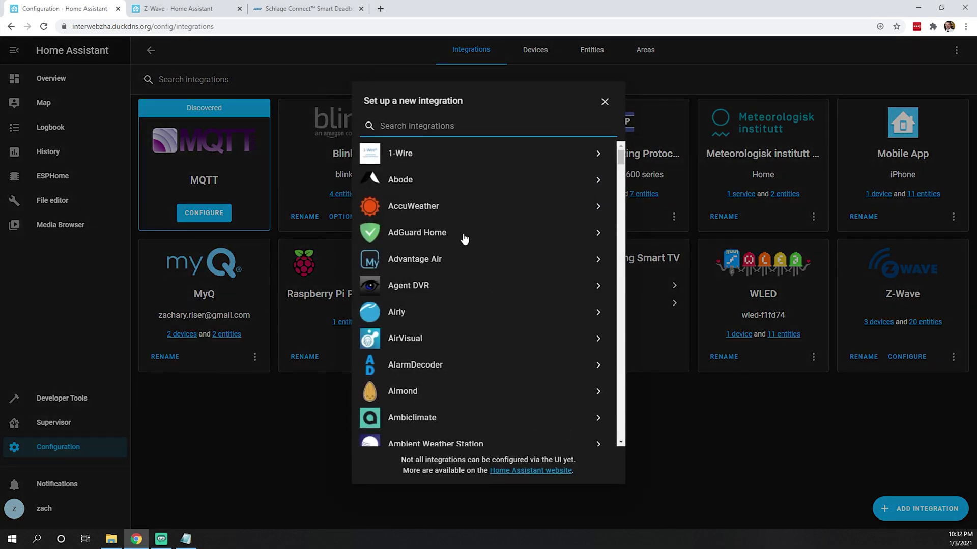
pyautogui.write('zig')
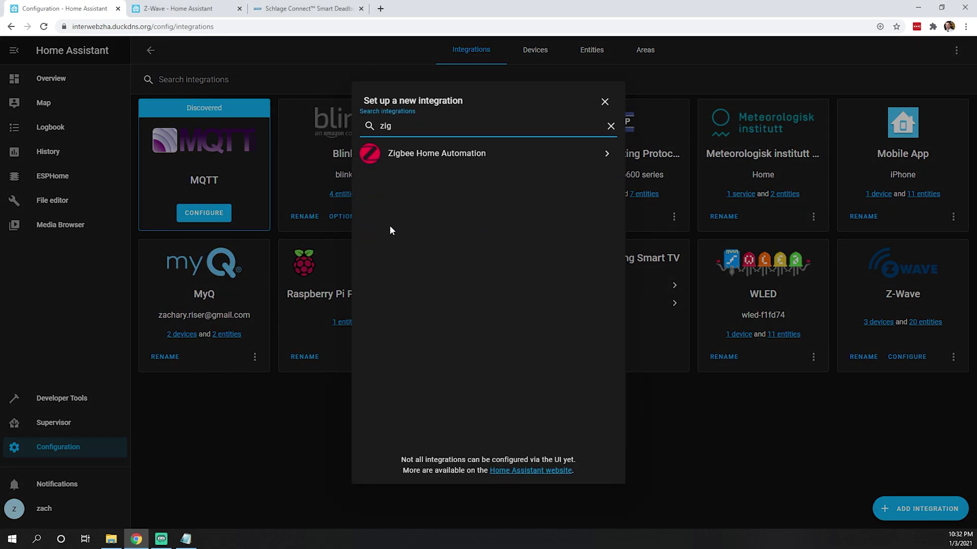
pyautogui.click(439, 158)
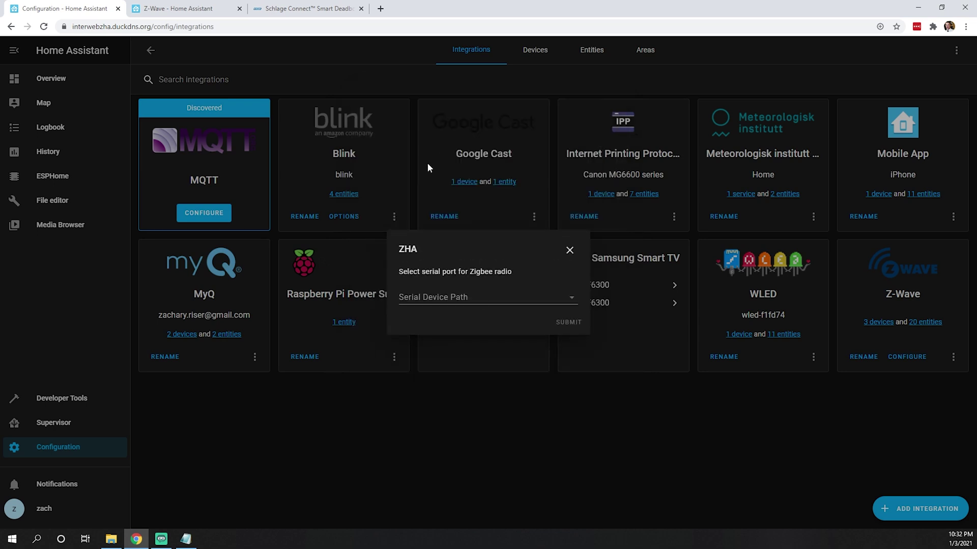
pyautogui.click(482, 300)
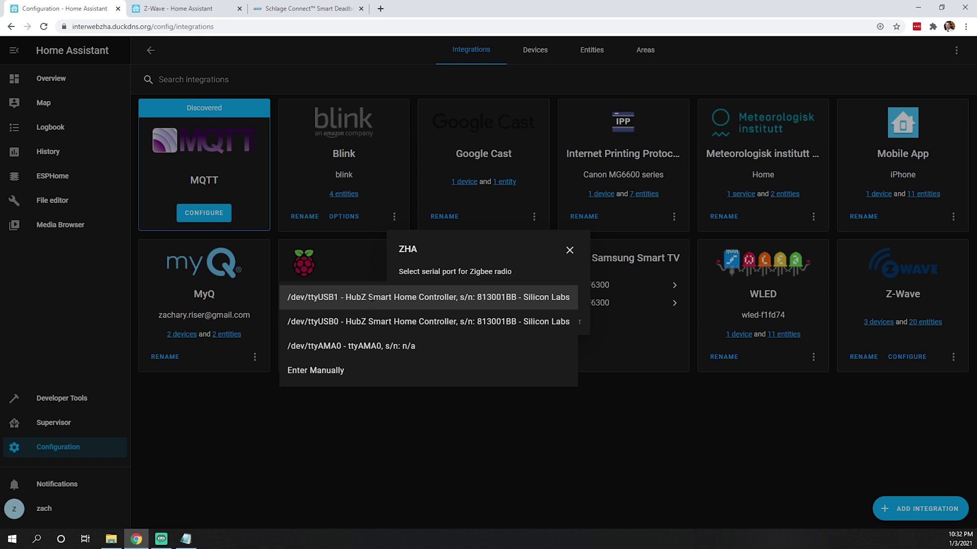
pyautogui.click(371, 297)
pyautogui.click(570, 322)
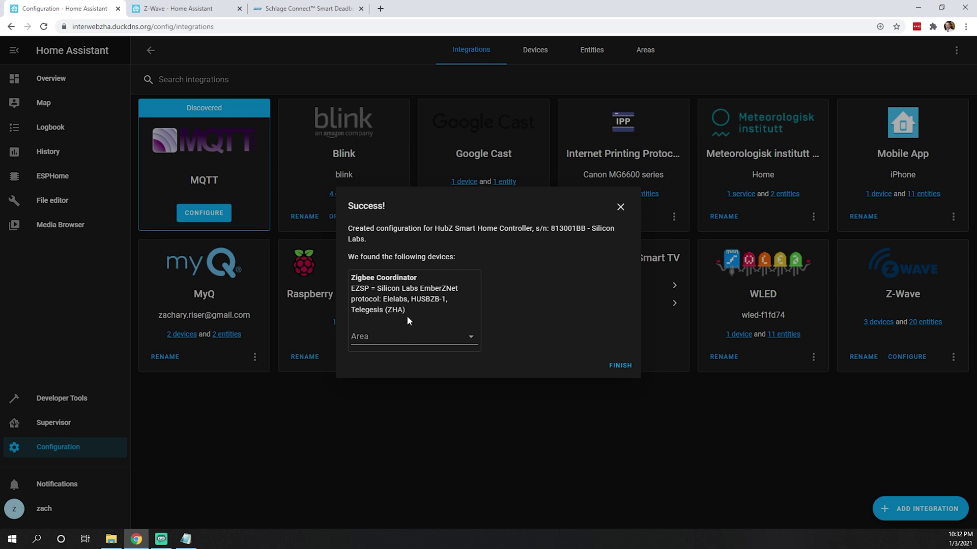
# - Assign the Zigbee coordinator to the Basement area and finish the setup
pyautogui.moveTo(405, 313); pyautogui.dragTo(350, 288)
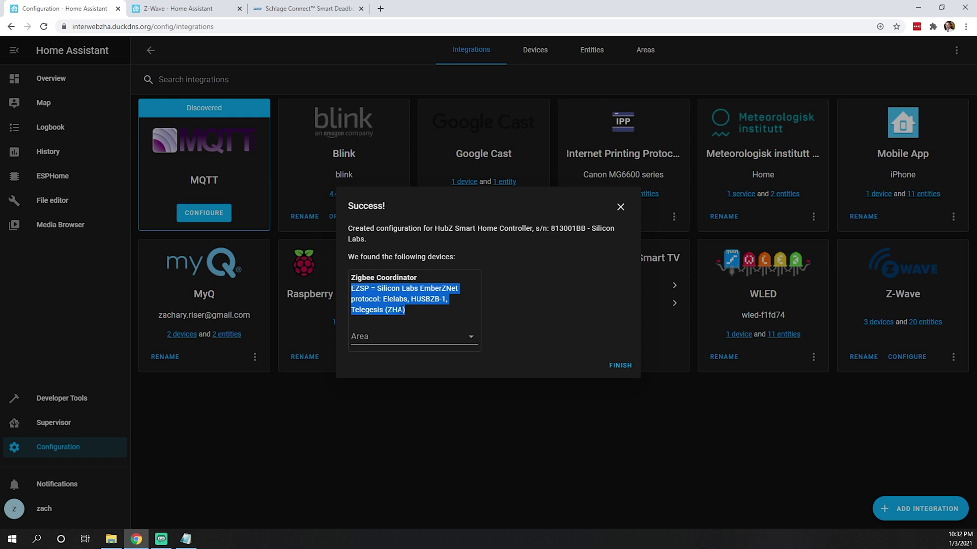
pyautogui.click(395, 337)
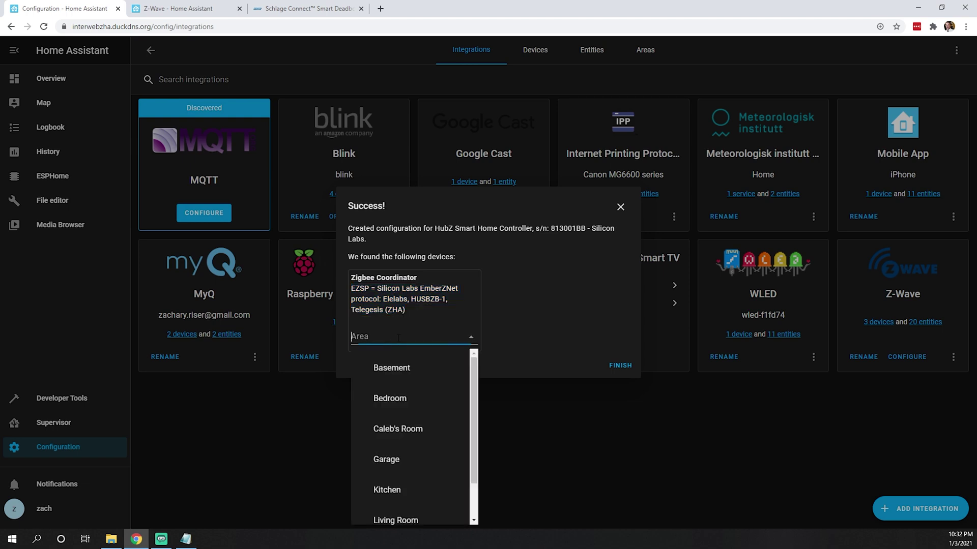
pyautogui.click(407, 369)
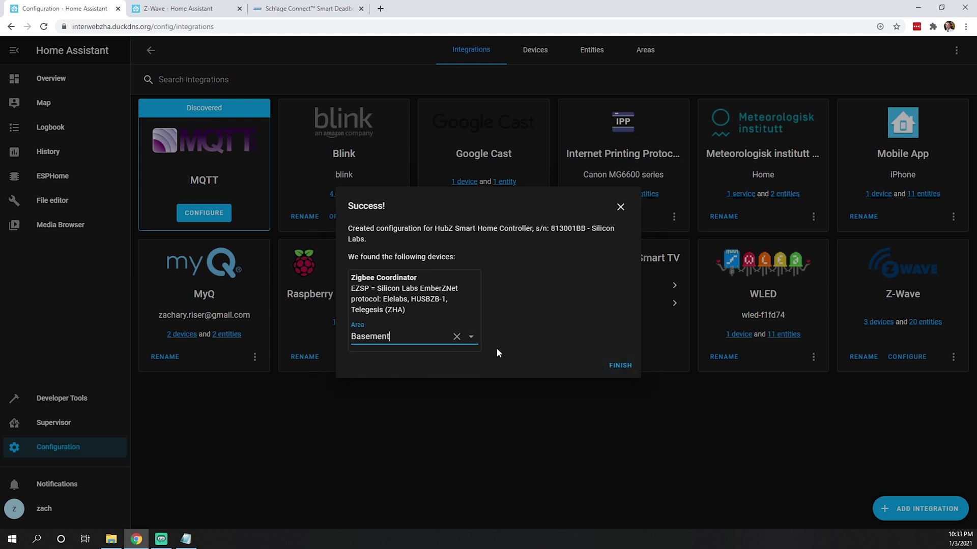
pyautogui.click(614, 365)
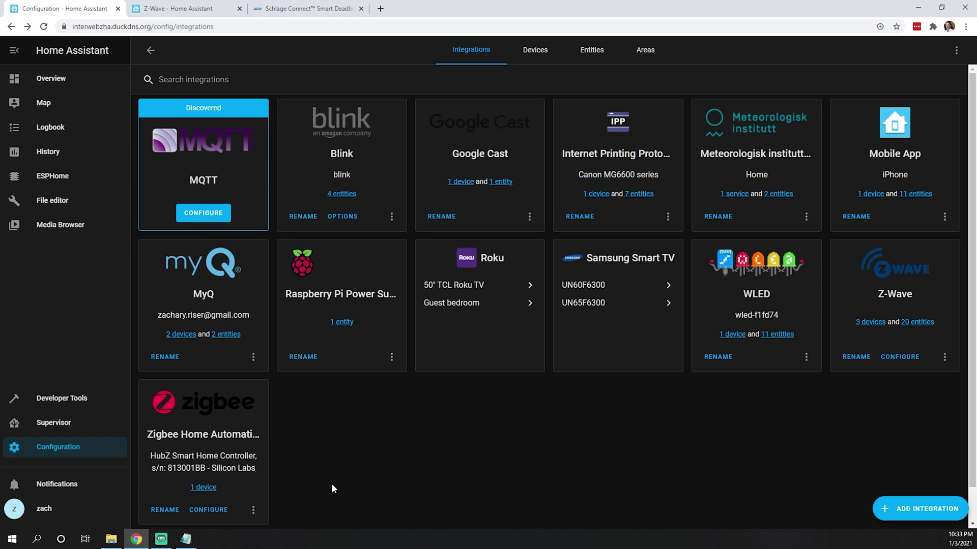
# - Uncomment the zha block (usb_path, database_path /config/zigbee.db) in configuration.yaml and save it
pyautogui.click(63, 204)
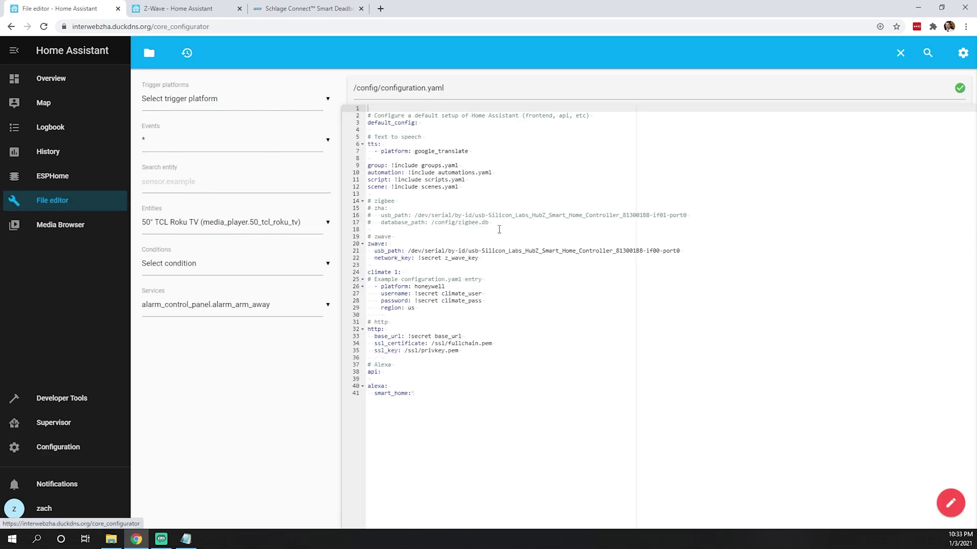
pyautogui.click(382, 229)
pyautogui.hotkey('shift', 'Up')
pyautogui.hotkey('shift', 'Up')
pyautogui.hotkey('shift', 'Up')
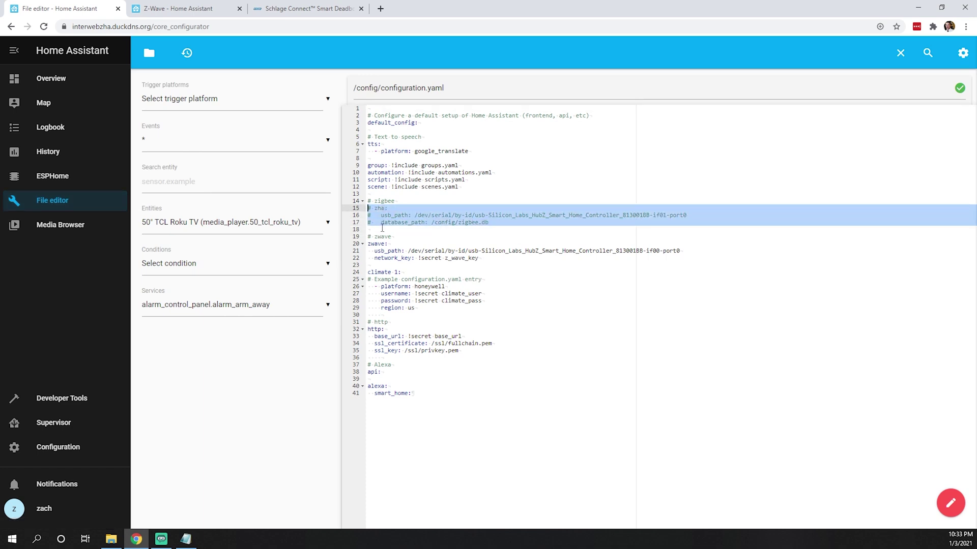
pyautogui.hotkey('ctrl', '/')
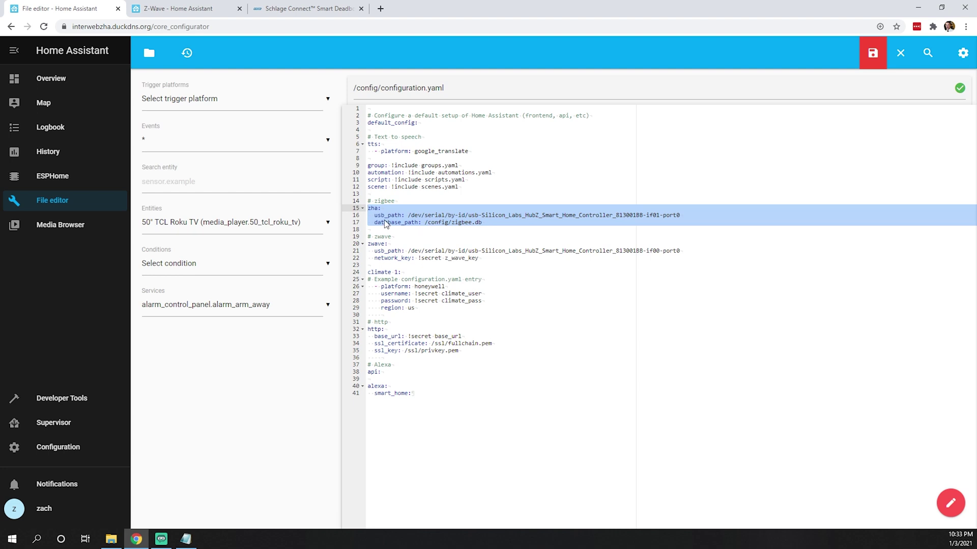
pyautogui.press('Down')
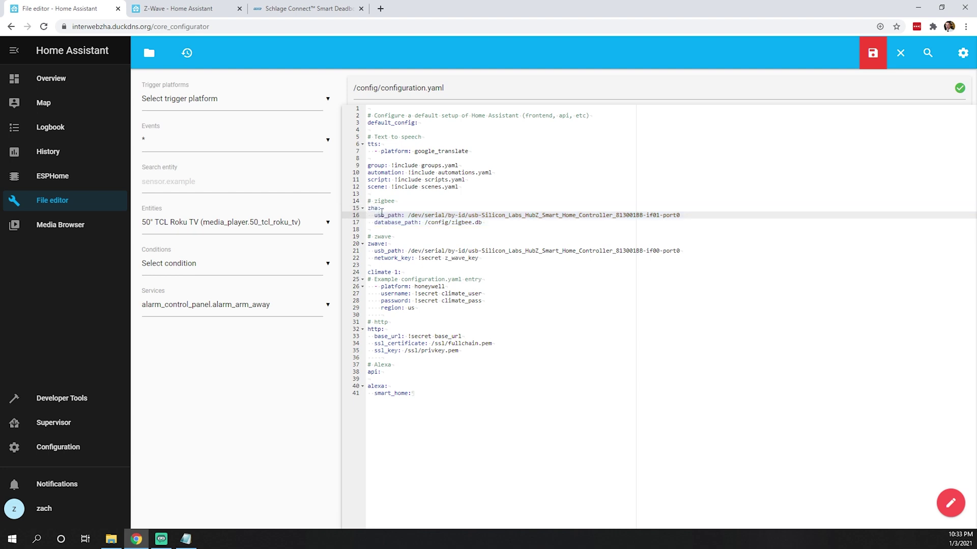
pyautogui.moveTo(375, 215); pyautogui.dragTo(599, 215)
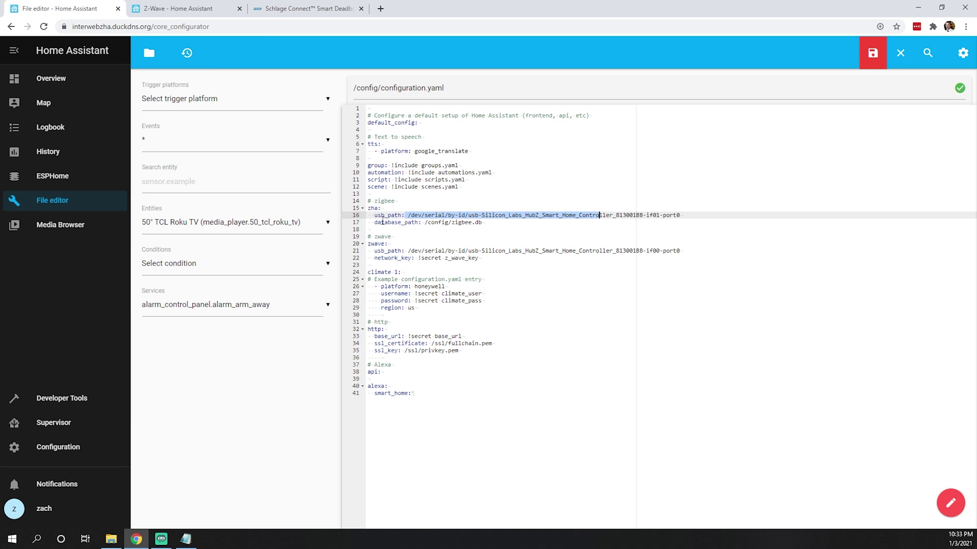
pyautogui.moveTo(382, 222); pyautogui.dragTo(473, 228)
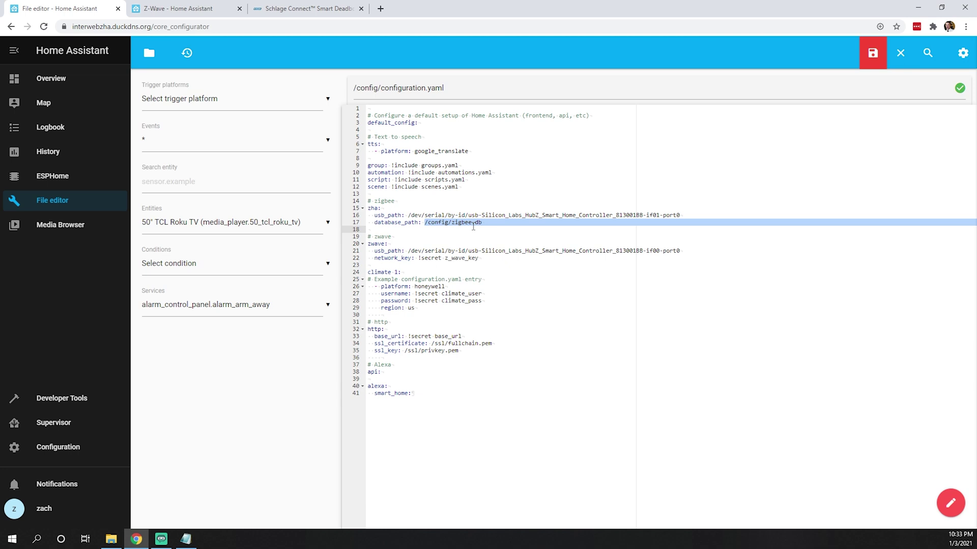
pyautogui.click(872, 52)
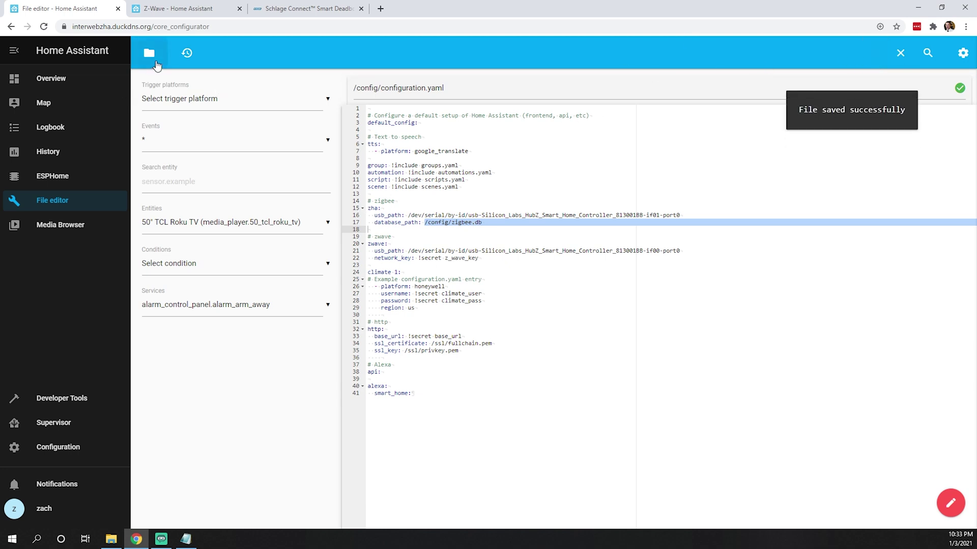
# - Open zigbee.db from the file browser in the File editor
pyautogui.click(149, 53)
pyautogui.scroll(-4, 237, 300)
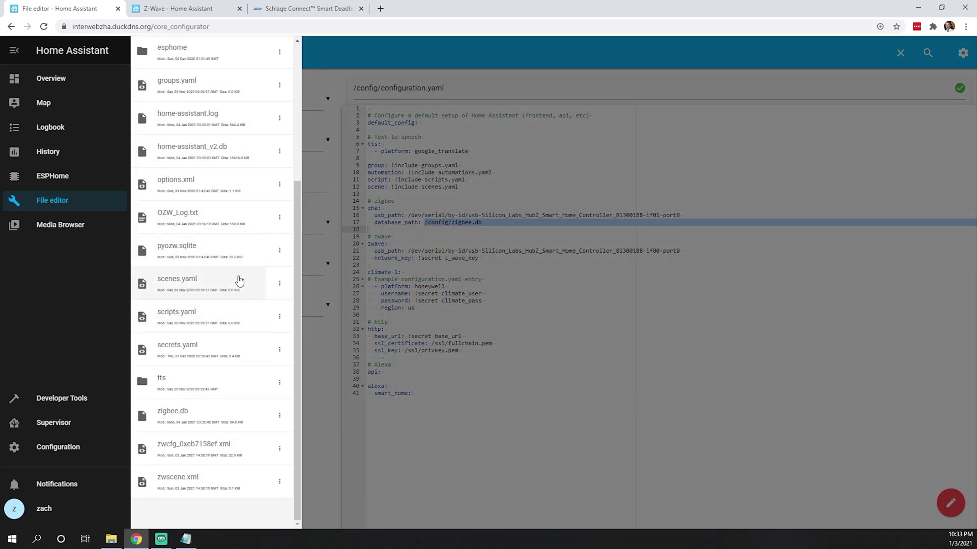
pyautogui.click(209, 414)
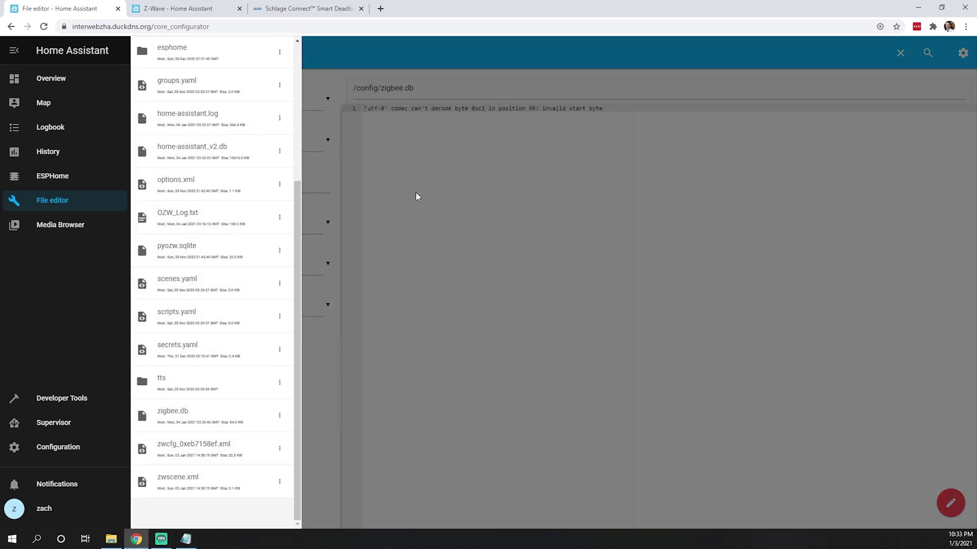
pyautogui.click(446, 216)
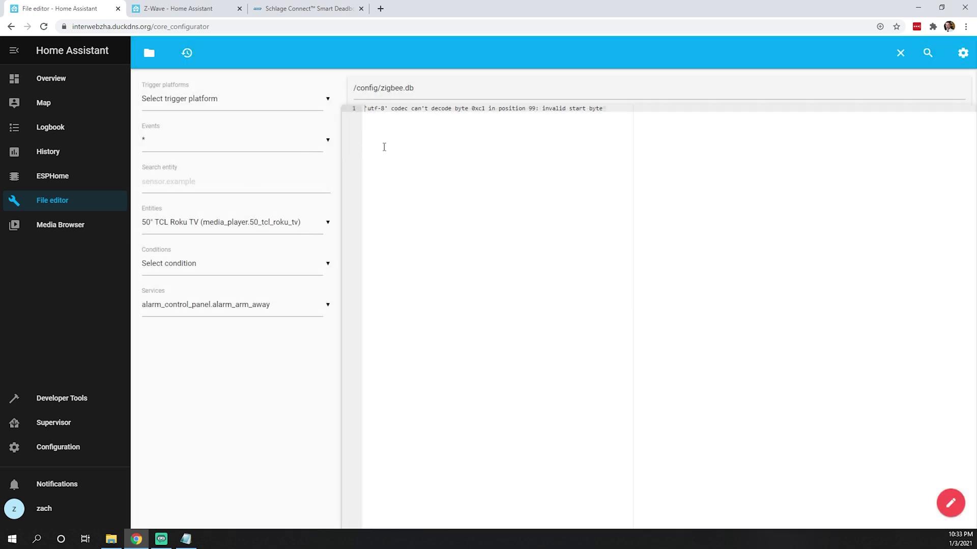
# - From the Zigbee Home Automation integration's Devices list, start a device search to pair the GE SoftWhite bulb
pyautogui.click(73, 446)
pyautogui.click(570, 143)
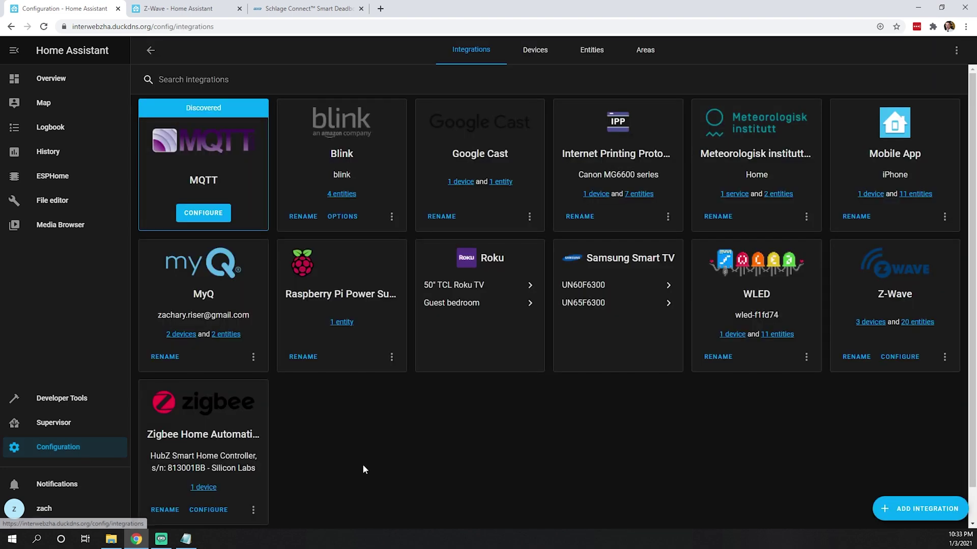
pyautogui.click(208, 510)
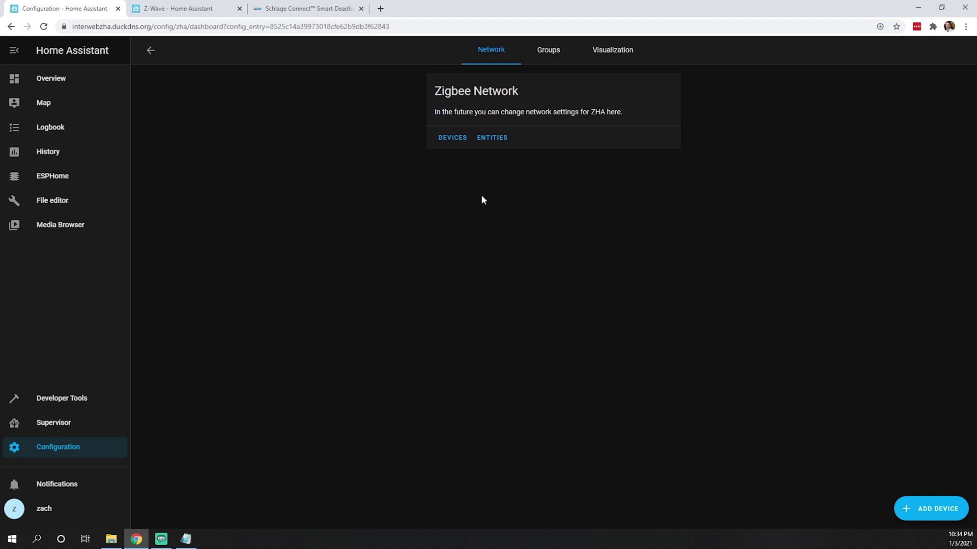
pyautogui.click(446, 138)
pyautogui.click(938, 510)
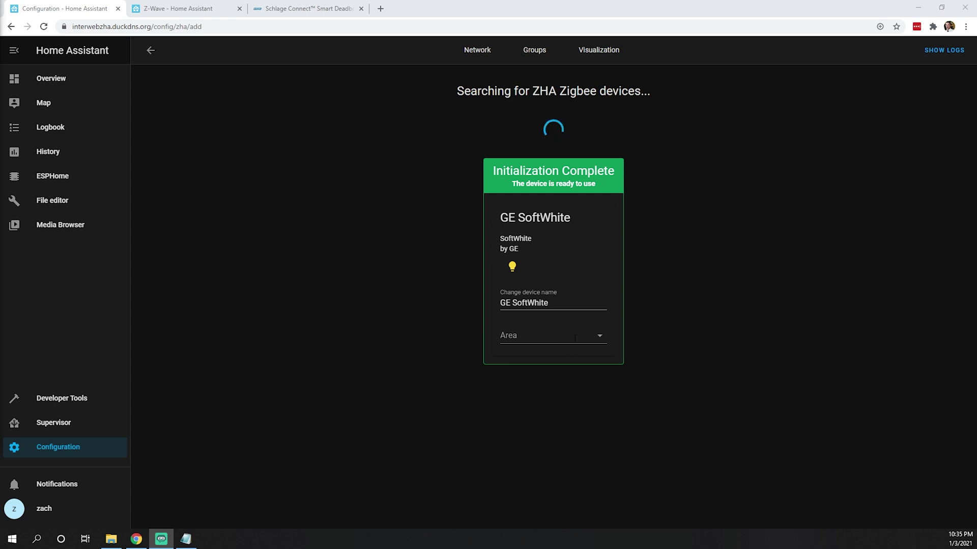
# - Set the GE SoftWhite bulb's area to Basement and go back to the Zigbee devices list
pyautogui.click(593, 339)
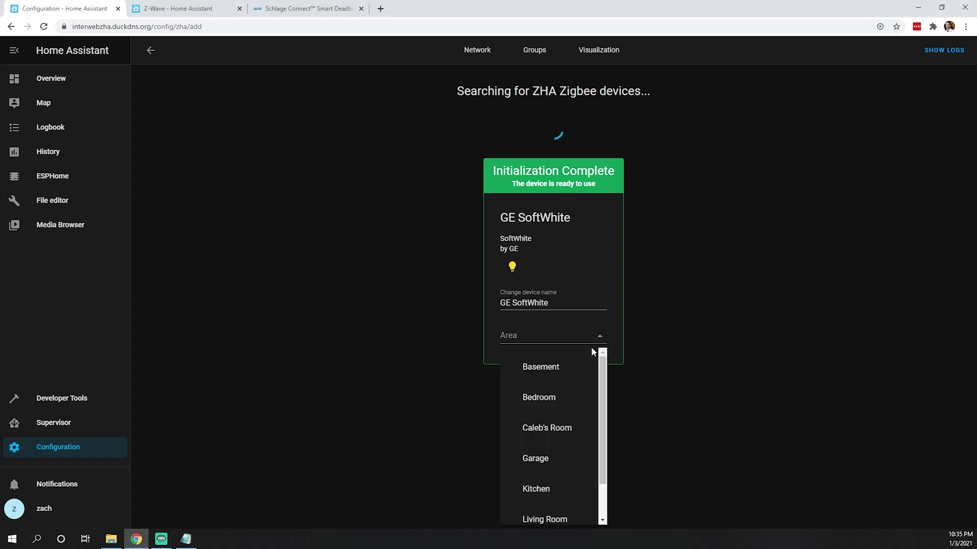
pyautogui.click(532, 367)
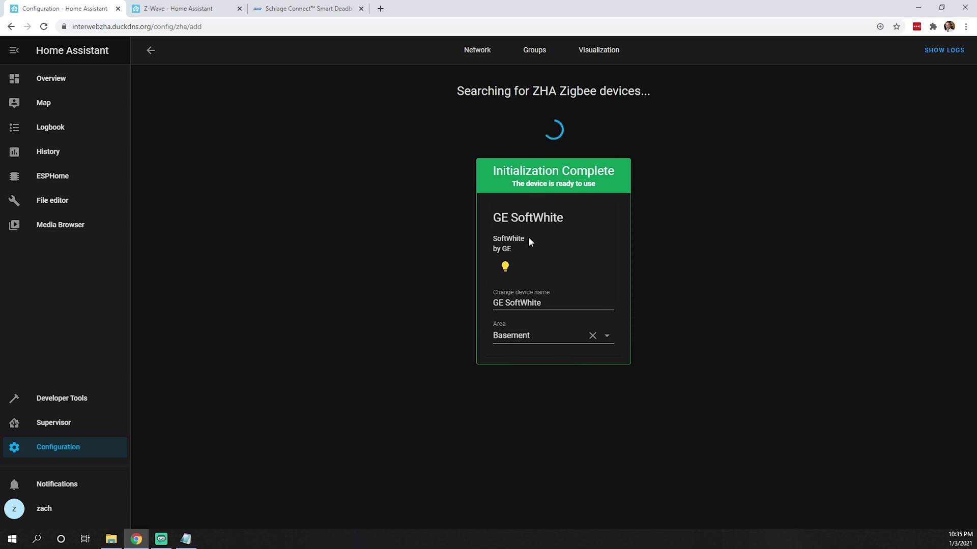
pyautogui.click(592, 336)
pyautogui.click(601, 336)
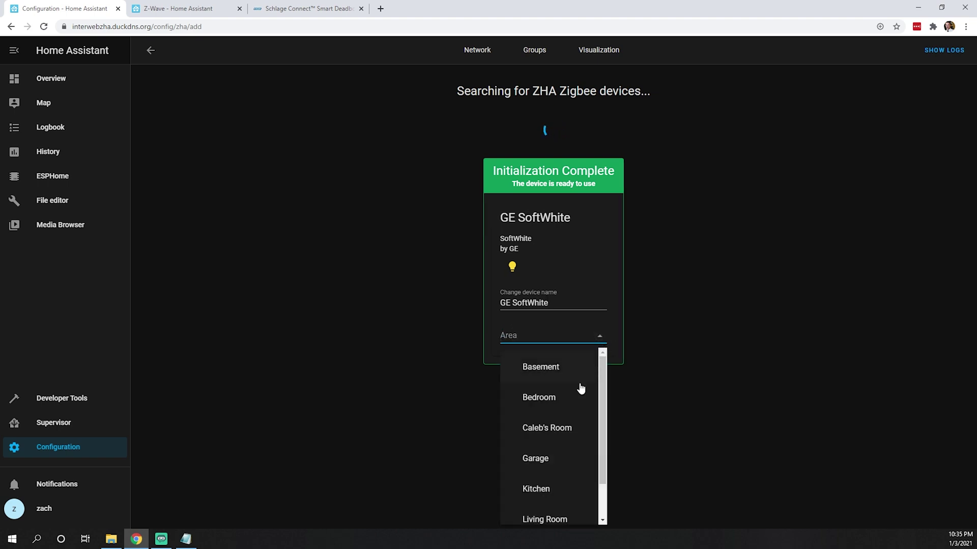
pyautogui.scroll(-2, 570, 407)
pyautogui.scroll(2, 557, 432)
pyautogui.click(553, 369)
pyautogui.click(150, 51)
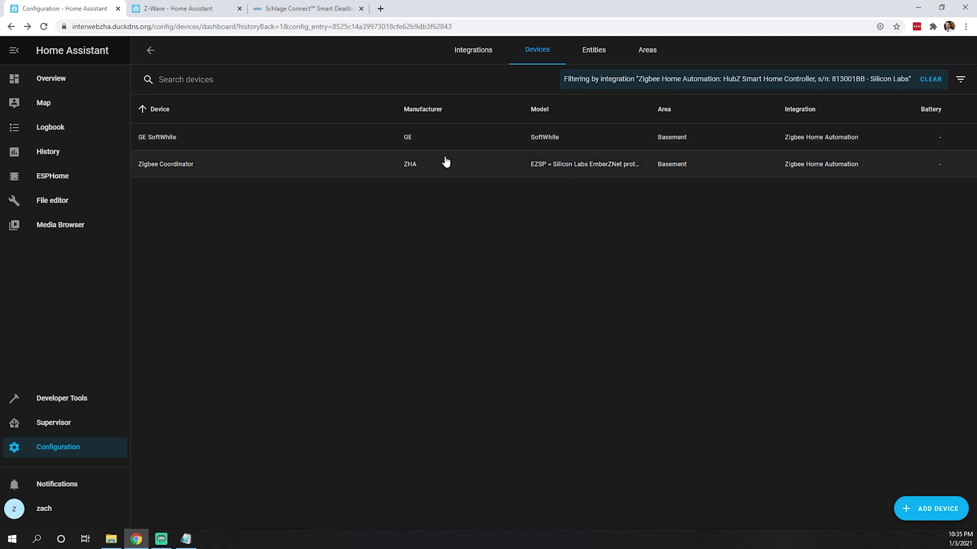
# - On the GE SoftWhite device page, turn the bulb off and back on
pyautogui.click(356, 139)
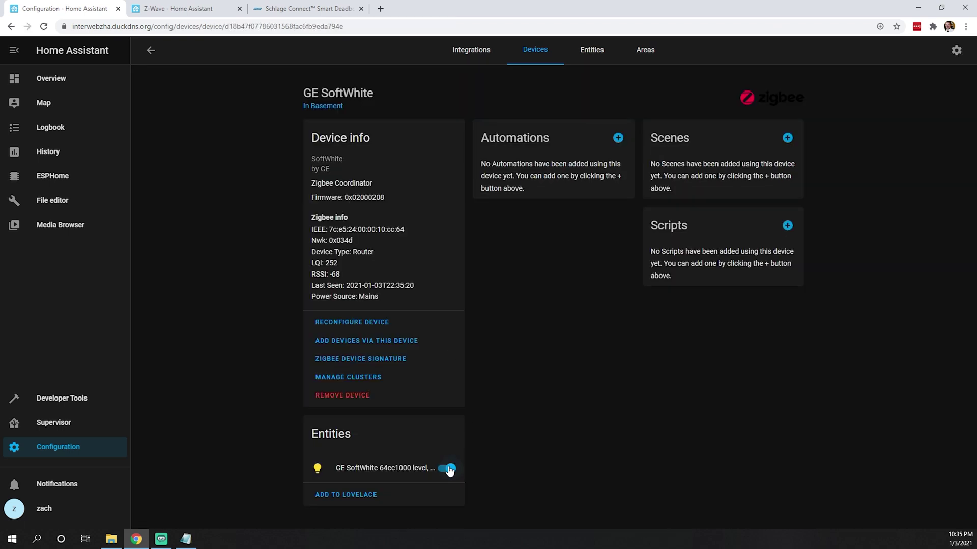
pyautogui.click(450, 469)
pyautogui.click(446, 471)
# - Dim the bulb to about a quarter brightness with the Brightness slider
pyautogui.click(369, 470)
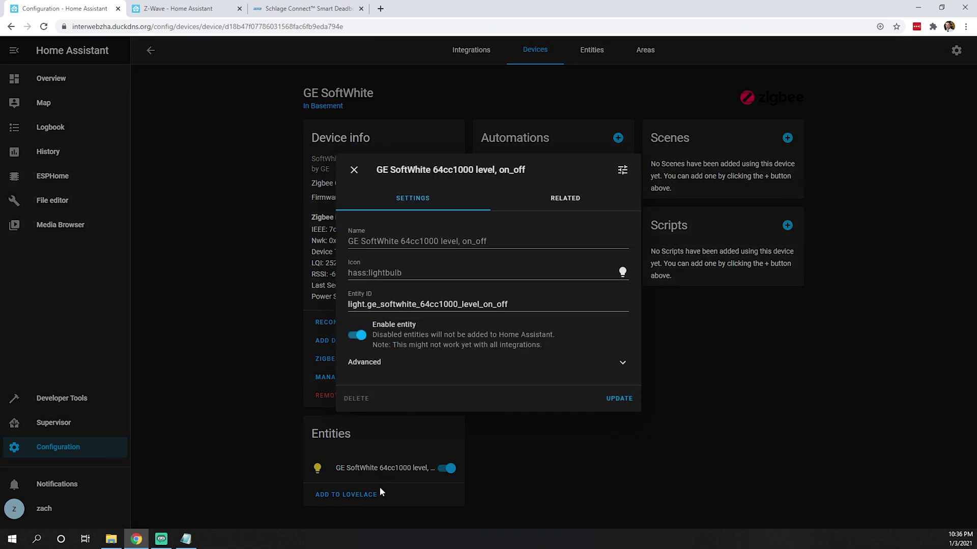
pyautogui.click(627, 166)
pyautogui.moveTo(572, 331)
pyautogui.mouseDown()
pyautogui.moveTo(438, 329)
pyautogui.moveTo(587, 333)
pyautogui.mouseUp()
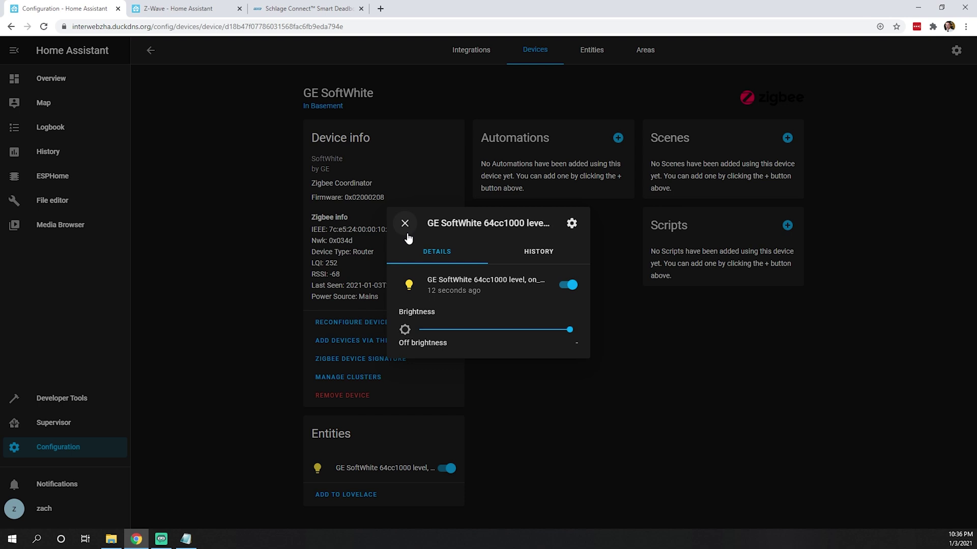
pyautogui.click(406, 223)
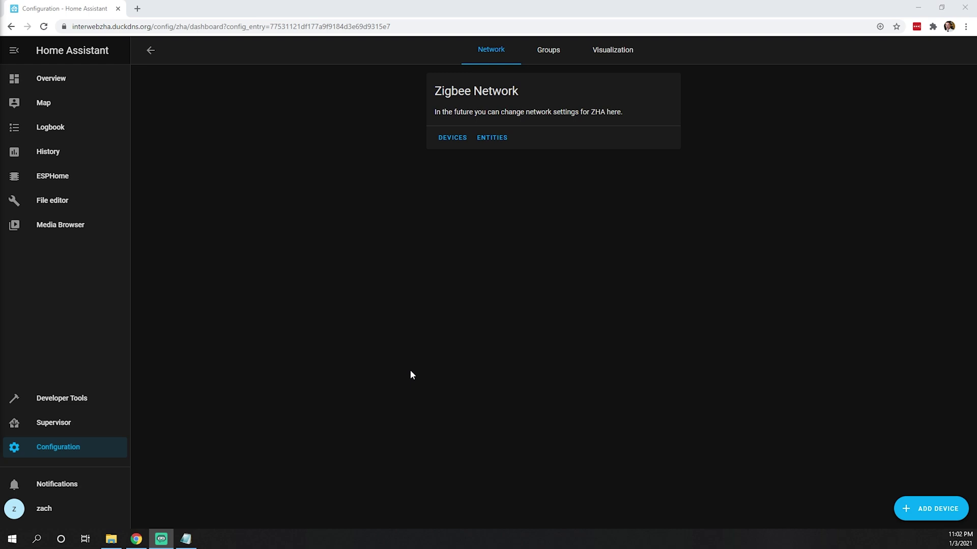
# - Review the Zigbee devices list, then the Groups list and the Kitchen group's two members
pyautogui.click(457, 145)
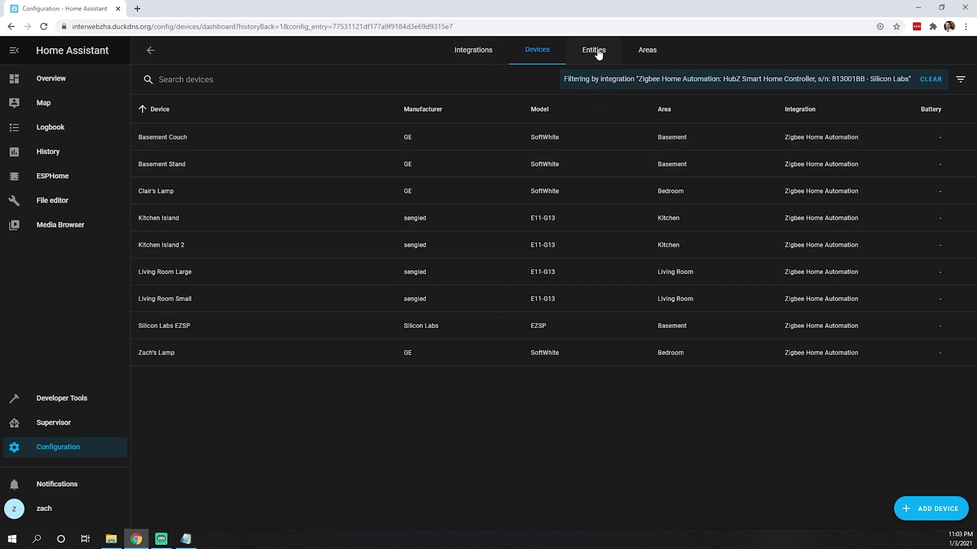
pyautogui.click(151, 50)
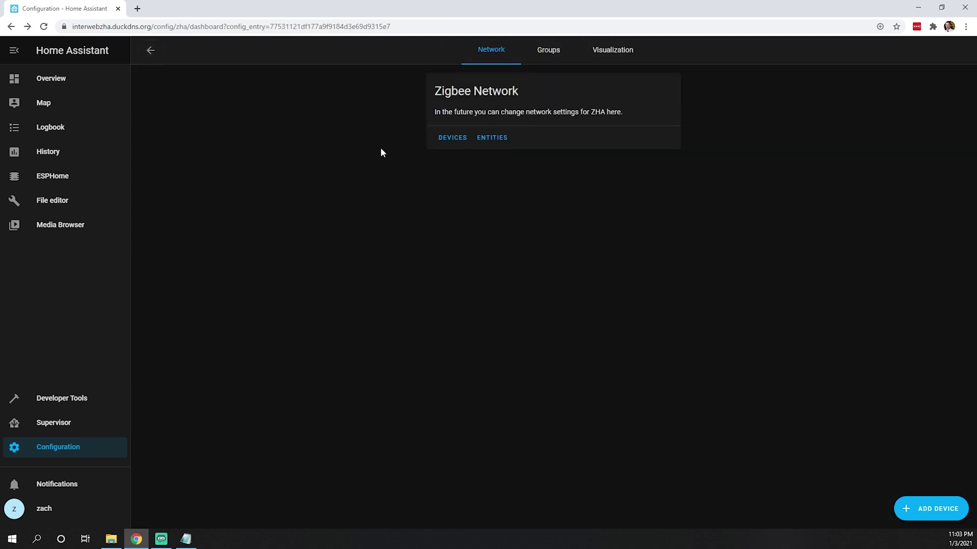
pyautogui.click(541, 61)
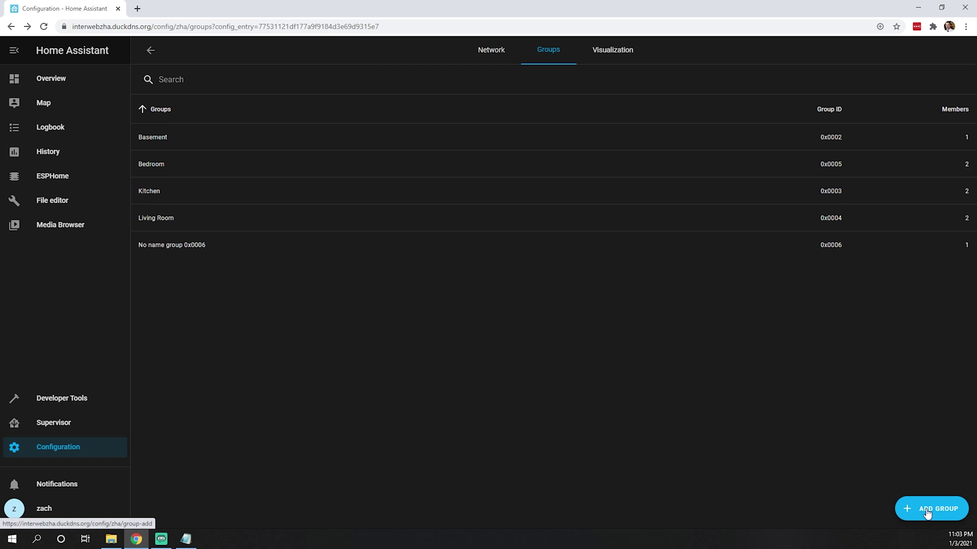
pyautogui.click(186, 204)
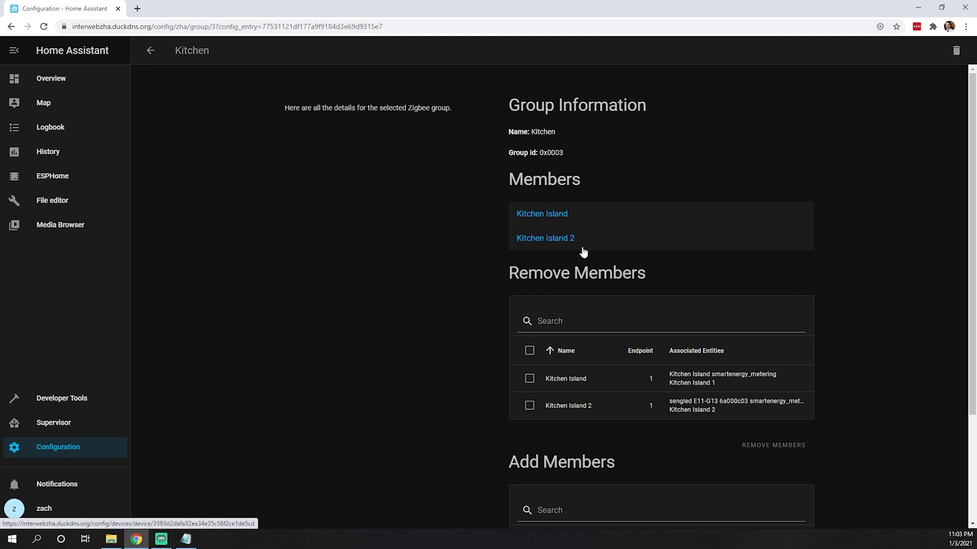
pyautogui.click(147, 56)
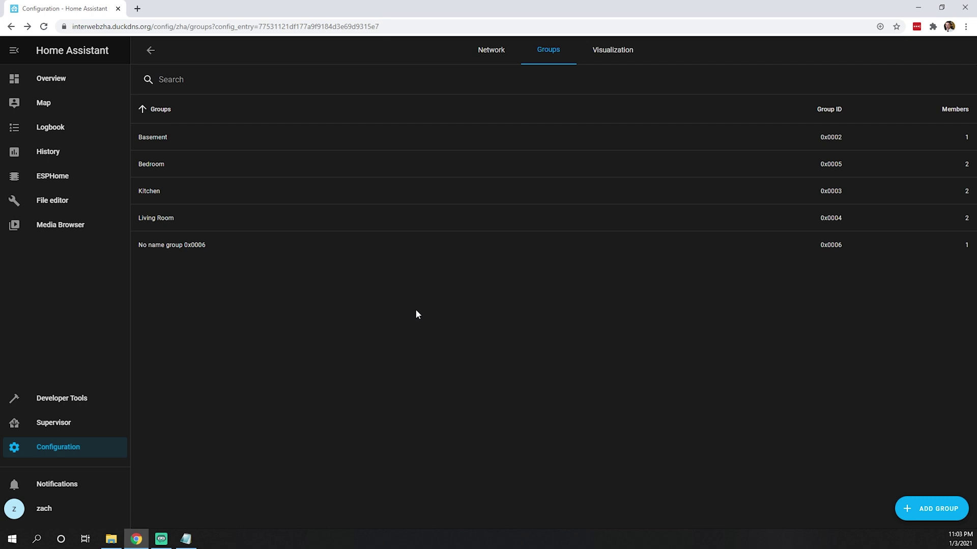
# - Pan and zoom the Zigbee network graph onto Zach's Lamp, the coordinator and Basement Couch links
pyautogui.click(614, 56)
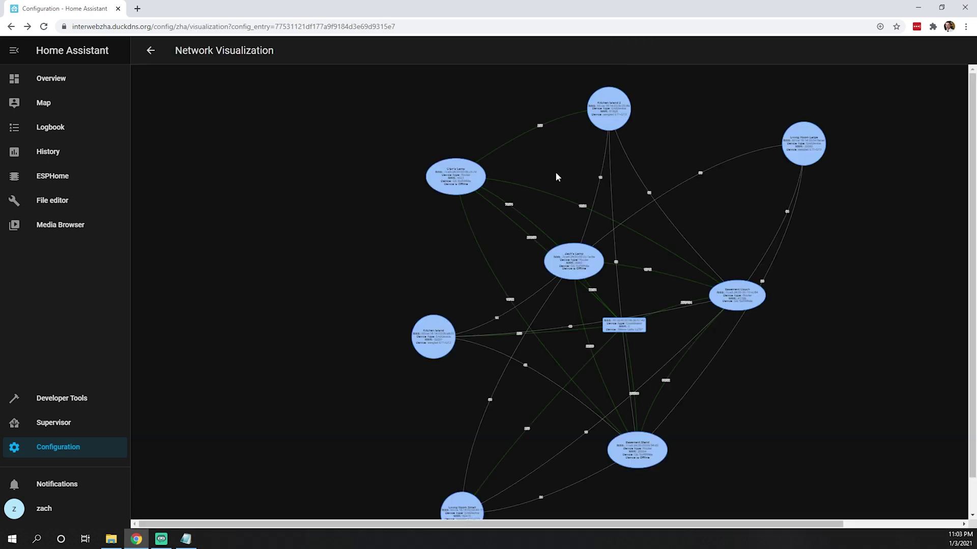
pyautogui.moveTo(755, 361); pyautogui.dragTo(661, 351)
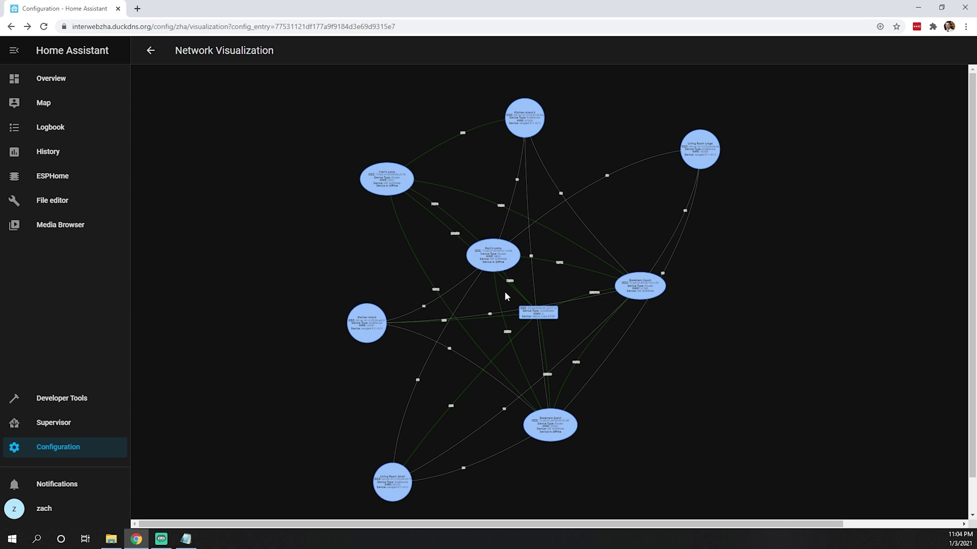
pyautogui.scroll(3, 505, 270)
pyautogui.scroll(1, 505, 270)
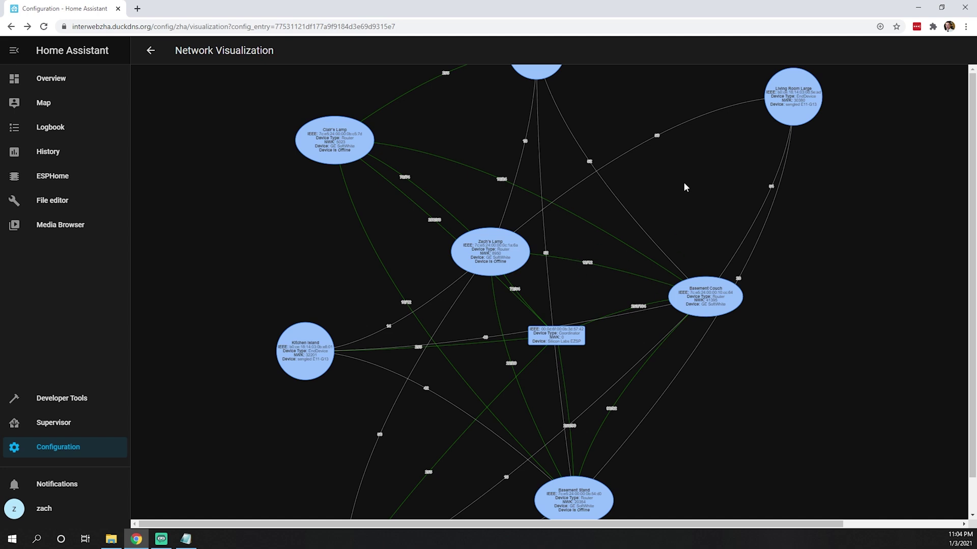
pyautogui.scroll(5, 603, 279)
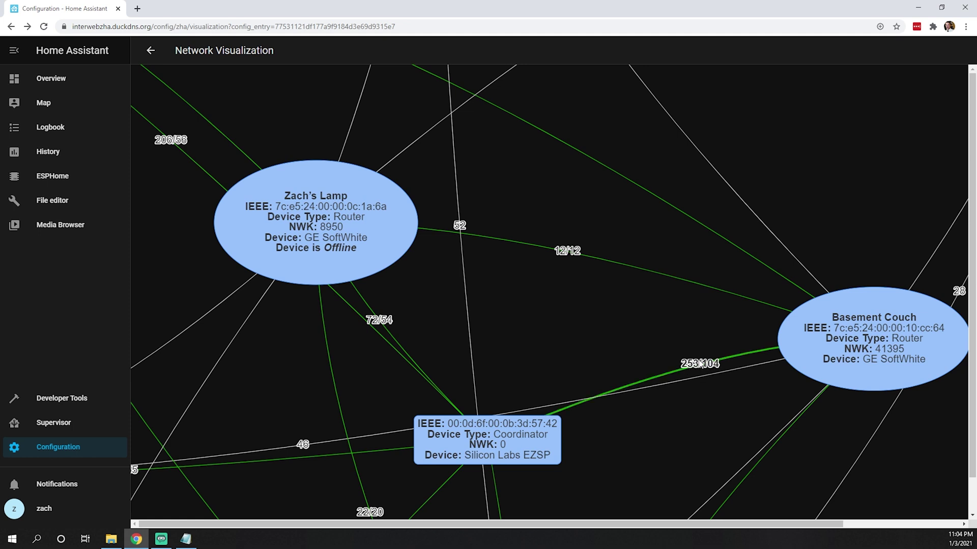
pyautogui.rightClick(700, 363)
pyautogui.click(682, 367)
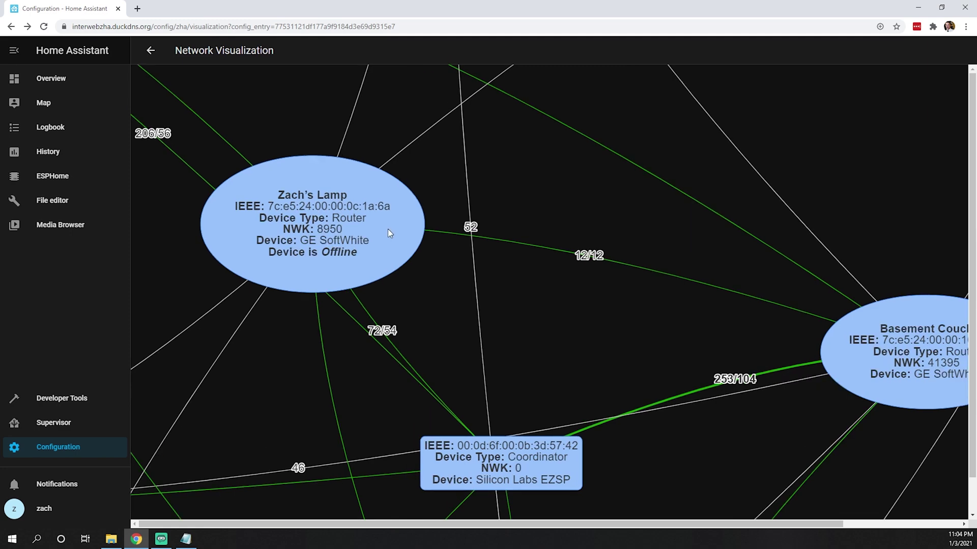
# - Go back from the network graph to Integrations, where Zigbee shows 9 devices and 16 entities
pyautogui.click(151, 50)
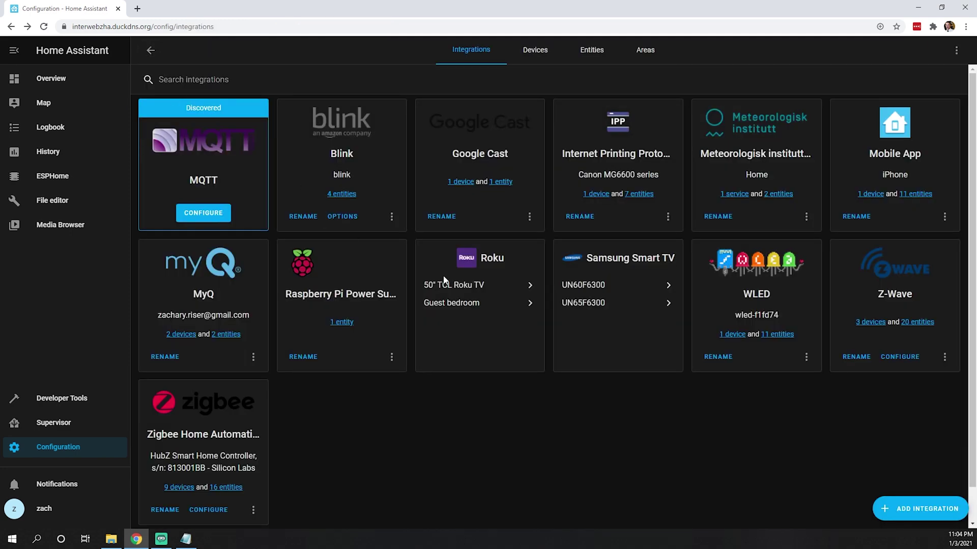